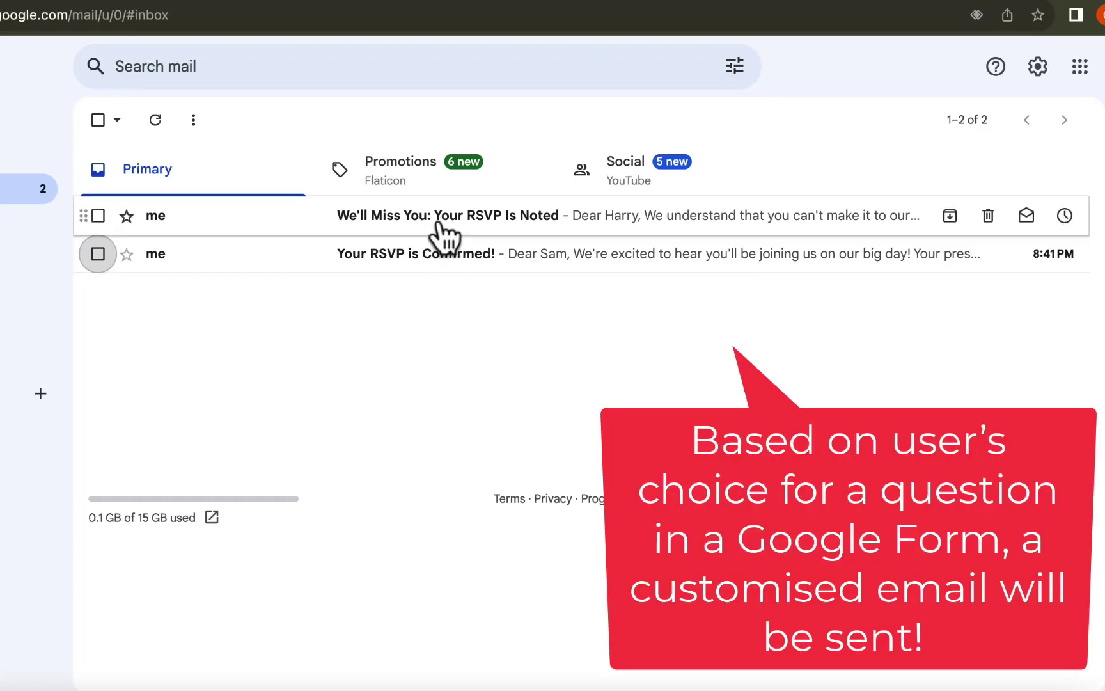
- Open the 'We'll Miss You' RSVP email, then the 'Your RSVP is Confirmed!' email
click(444, 220)
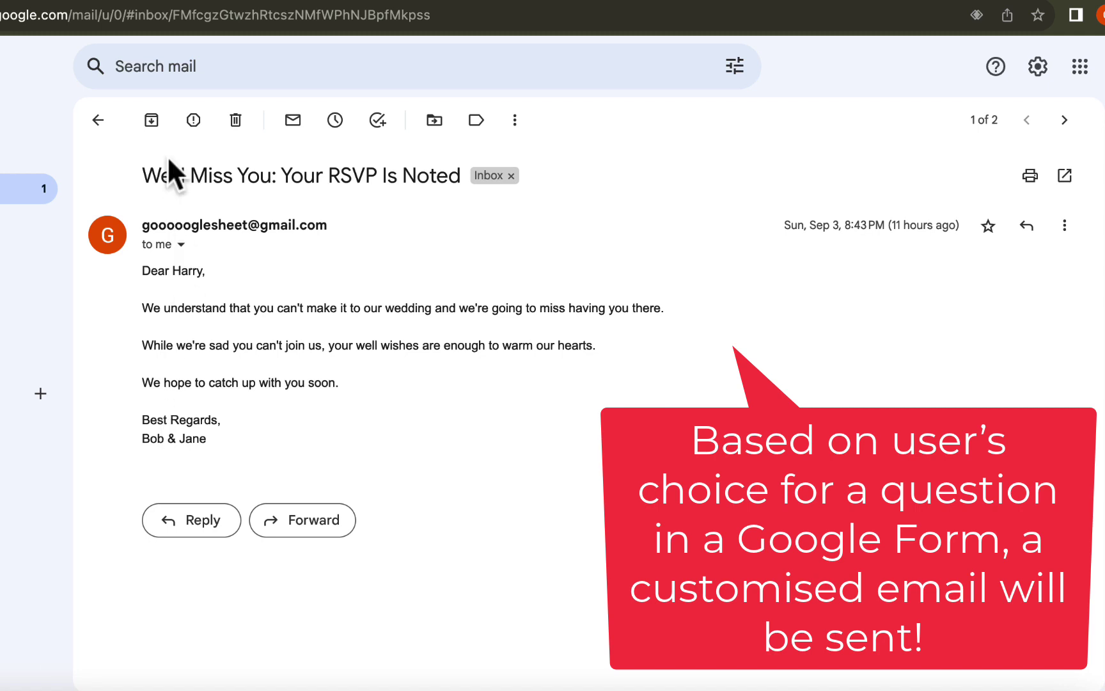
click(98, 120)
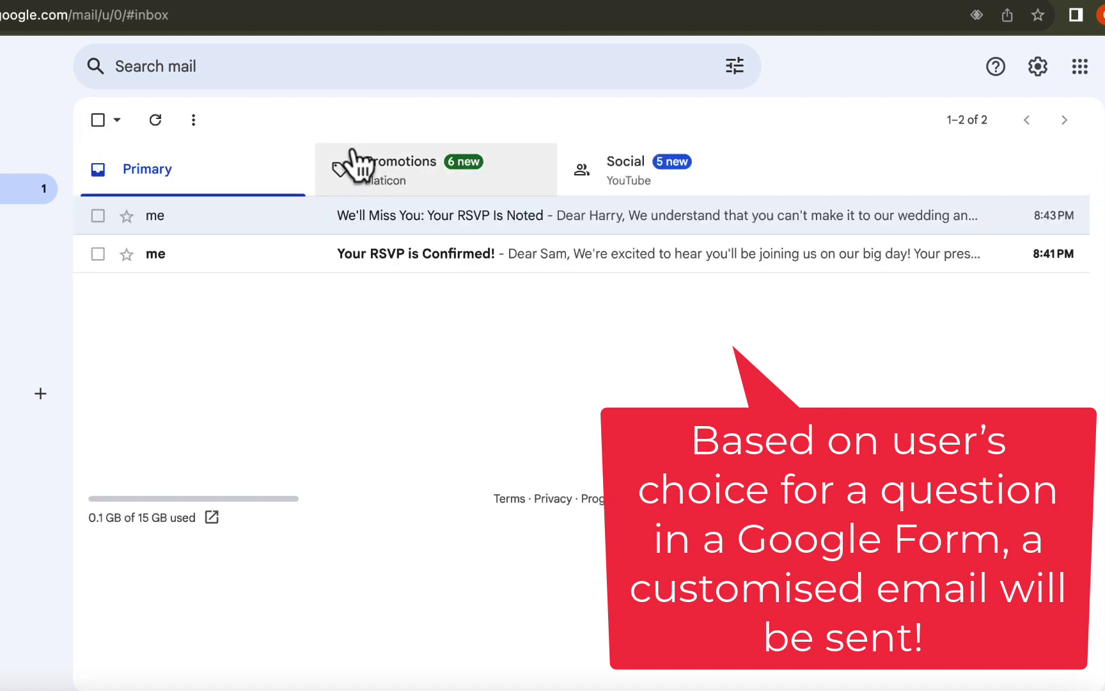
click(372, 255)
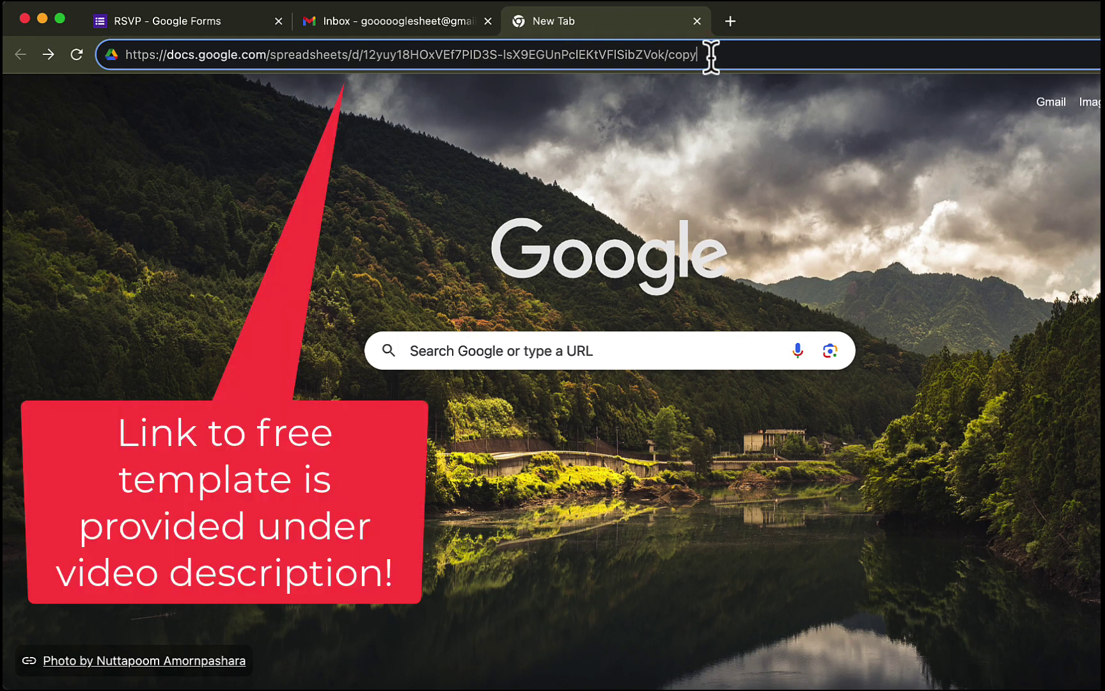
- Load the template's /copy link and make a copy of RSVP Settings
key(Return)
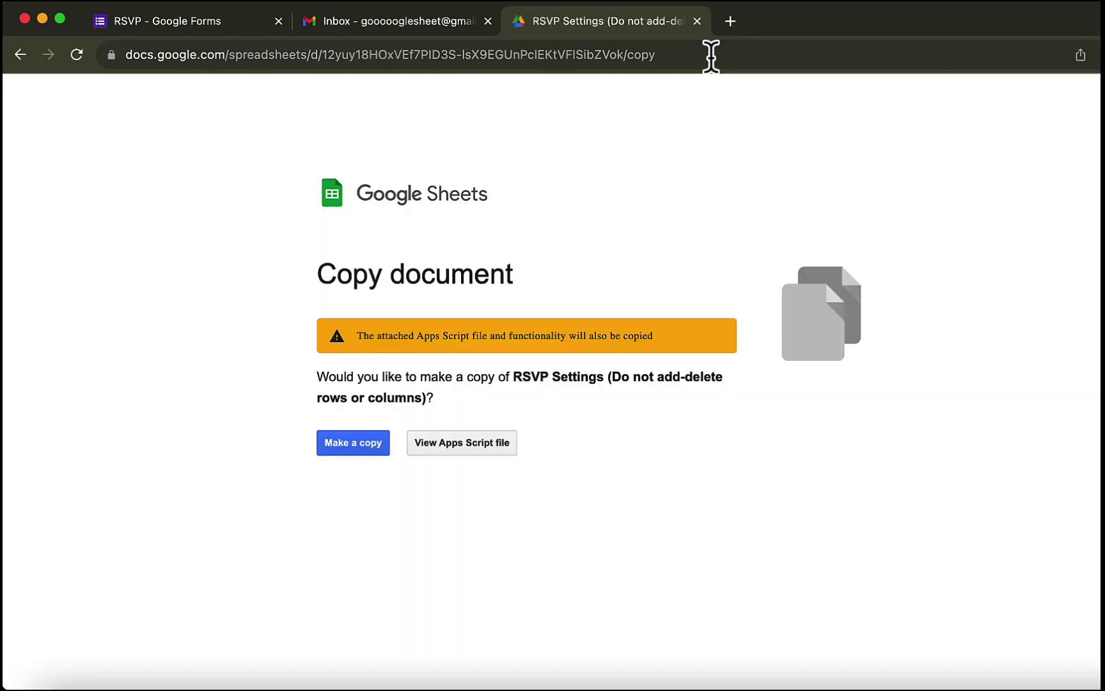
click(352, 446)
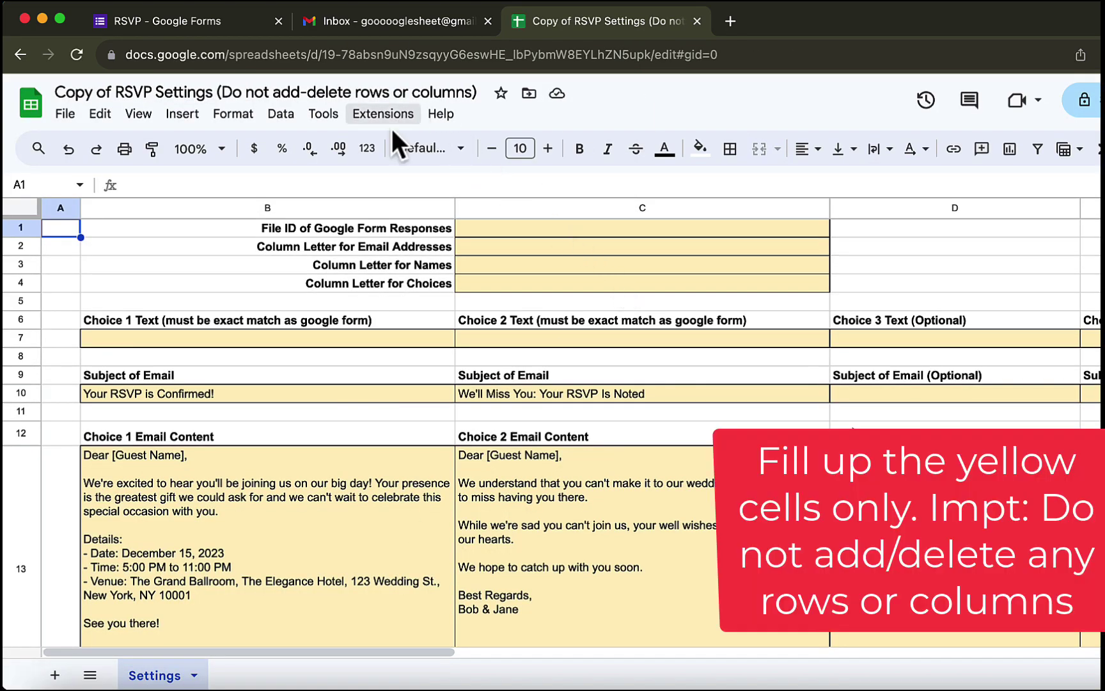
- Copy the responses sheet's file ID from its URL into settings cell C1
click(190, 17)
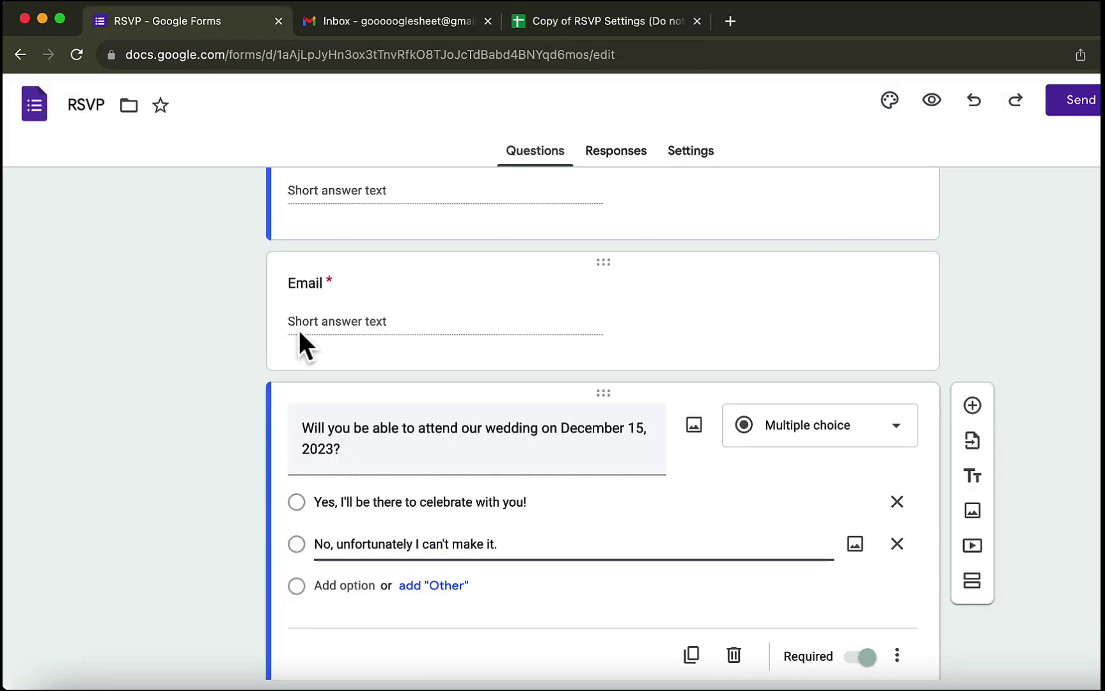
click(619, 153)
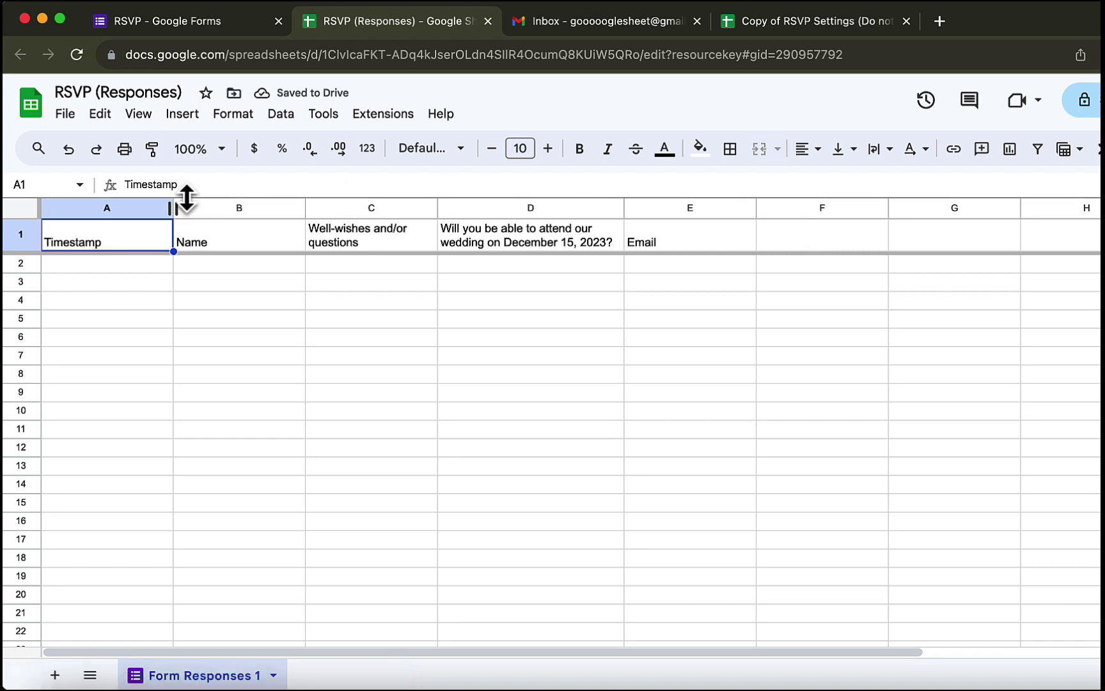
drag(322, 55, 638, 55)
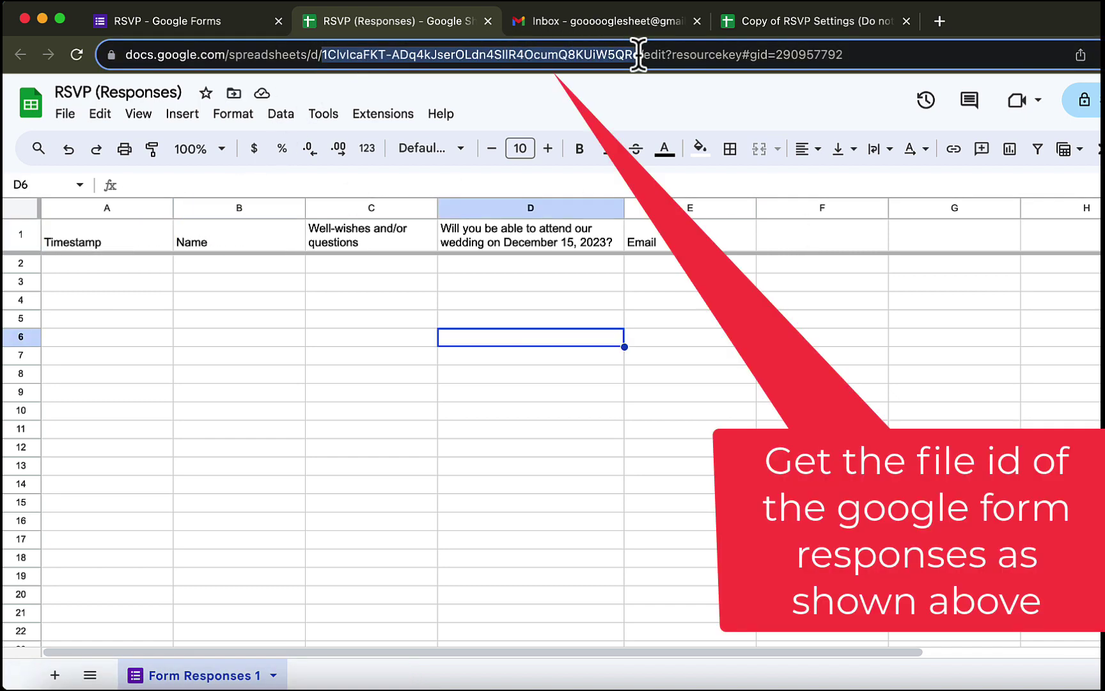
right_click(595, 58)
click(606, 199)
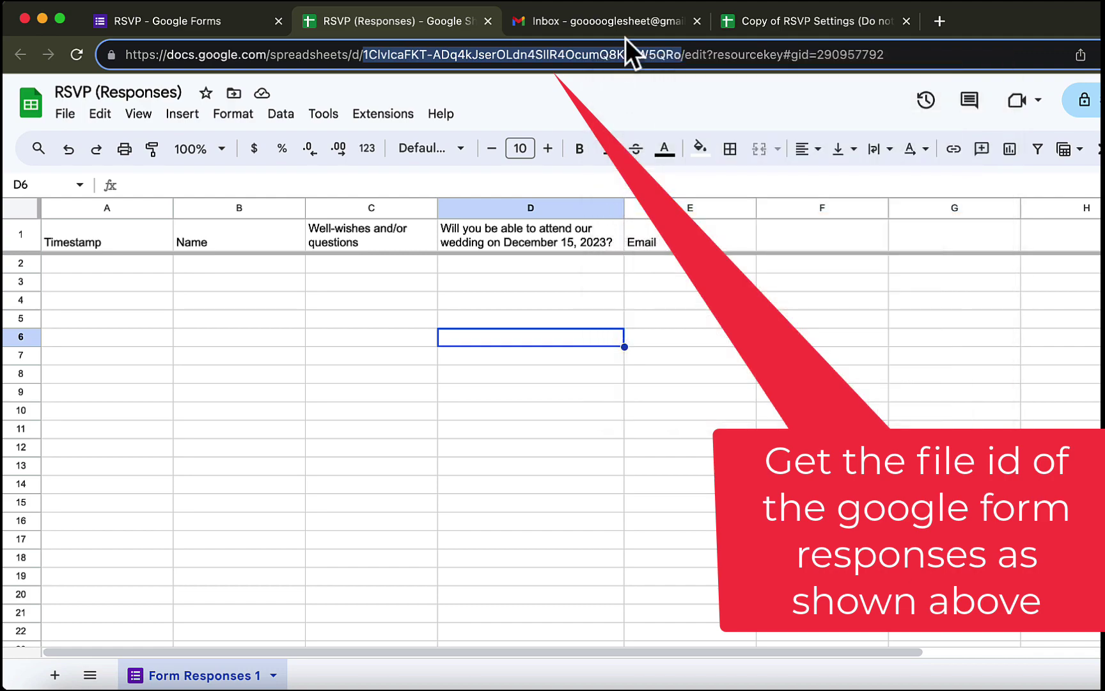
key(super+4)
click(372, 232)
click(493, 225)
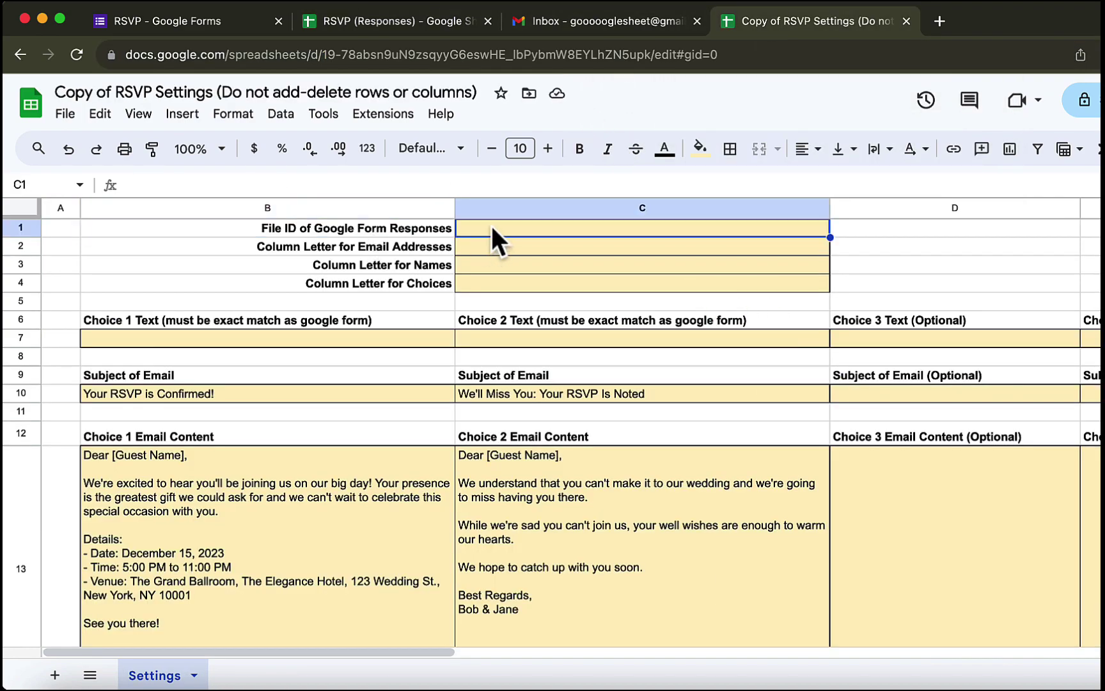
key(super+v)
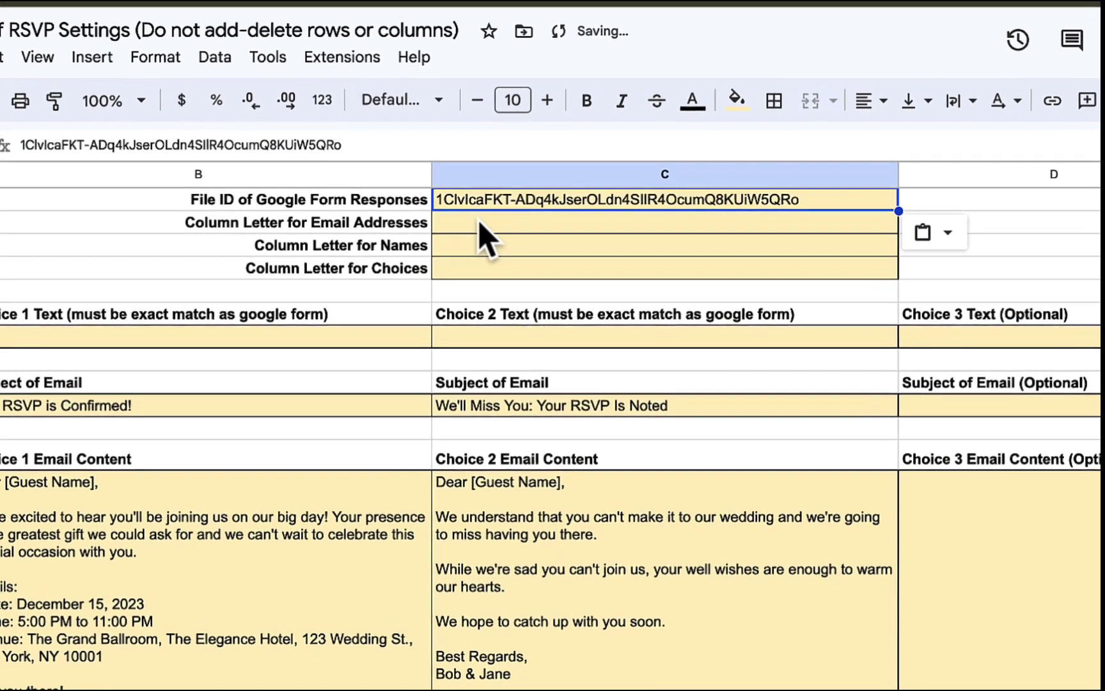
- Enter column letters E, B and D for emails, names and choices
click(492, 249)
click(410, 228)
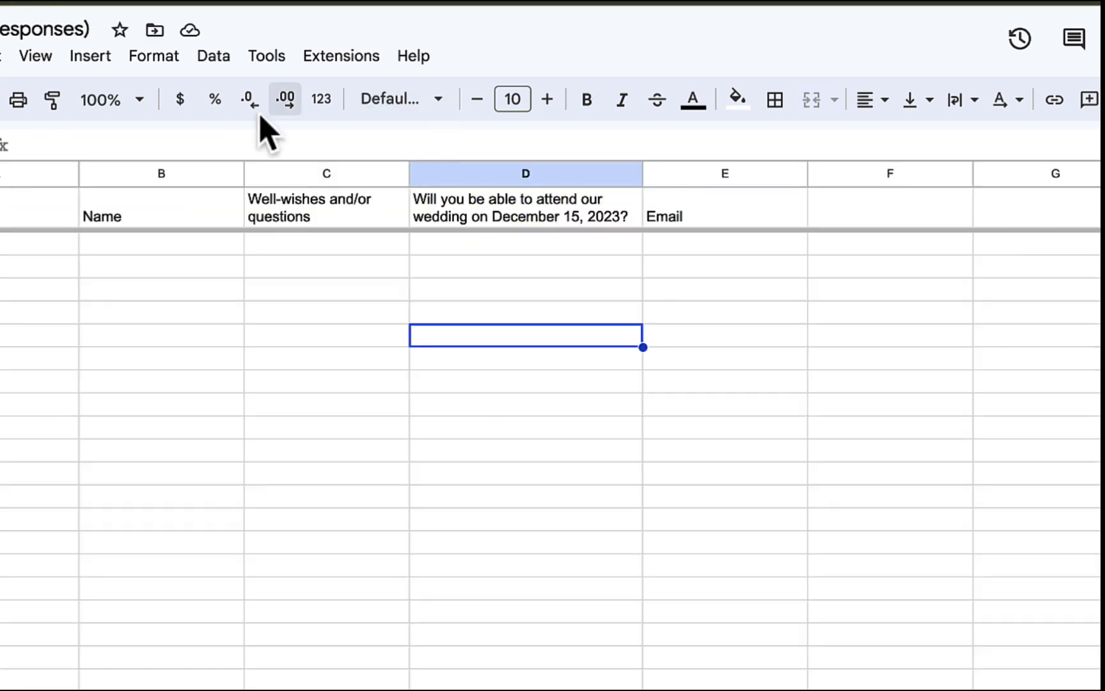
click(683, 225)
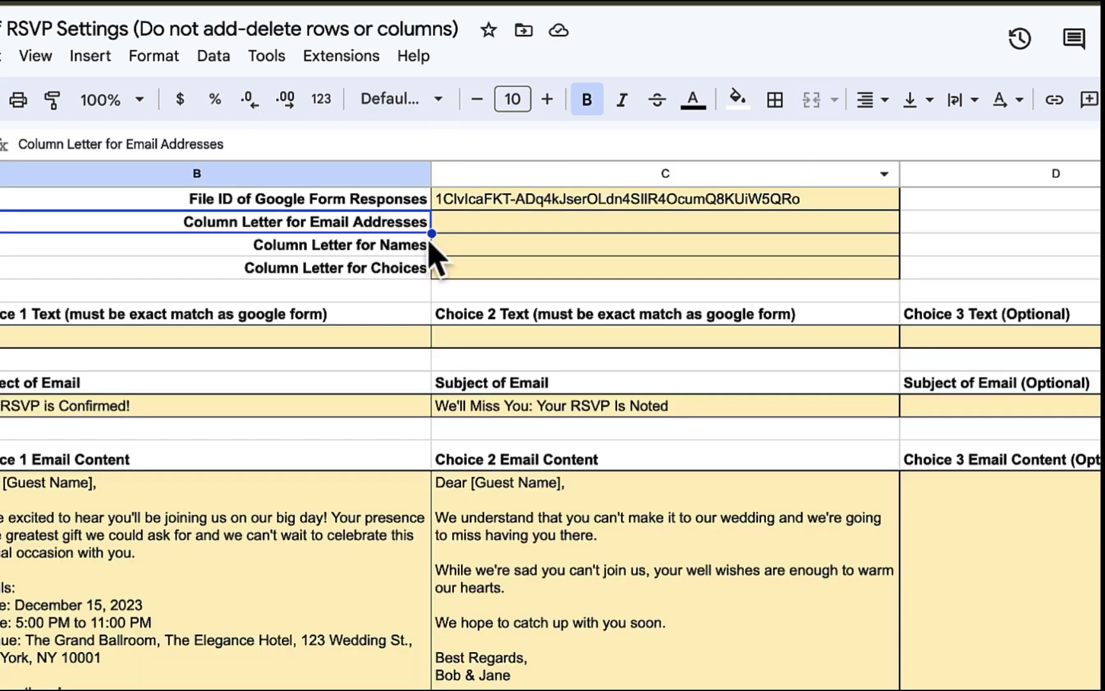
key(Tab)
text(E)
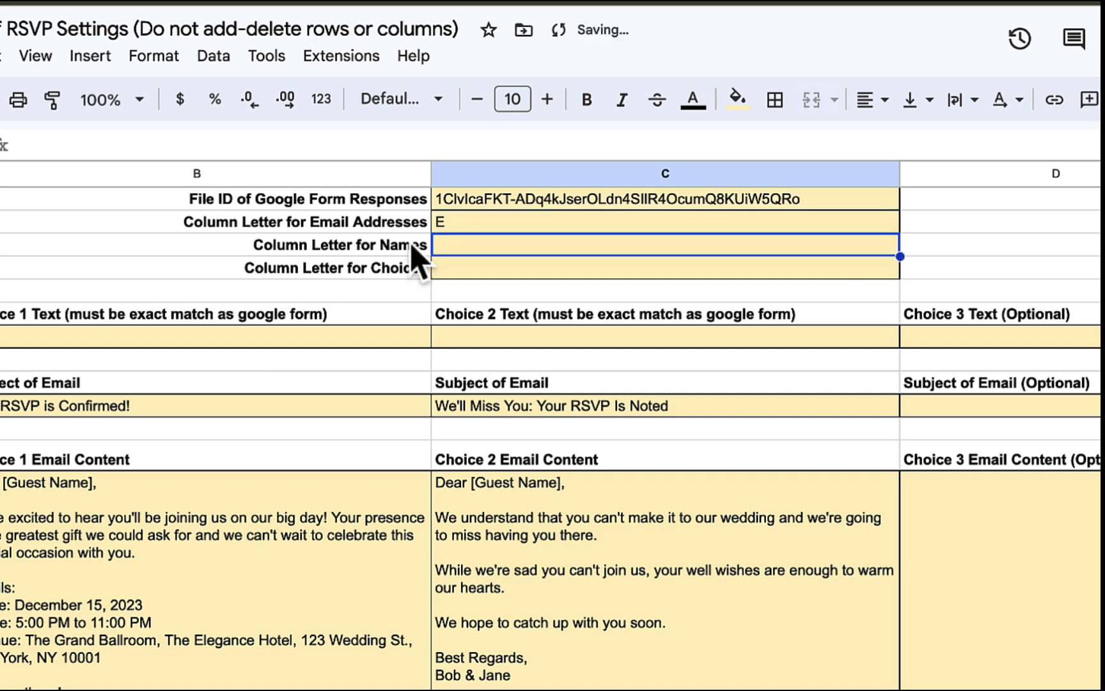
key(Return)
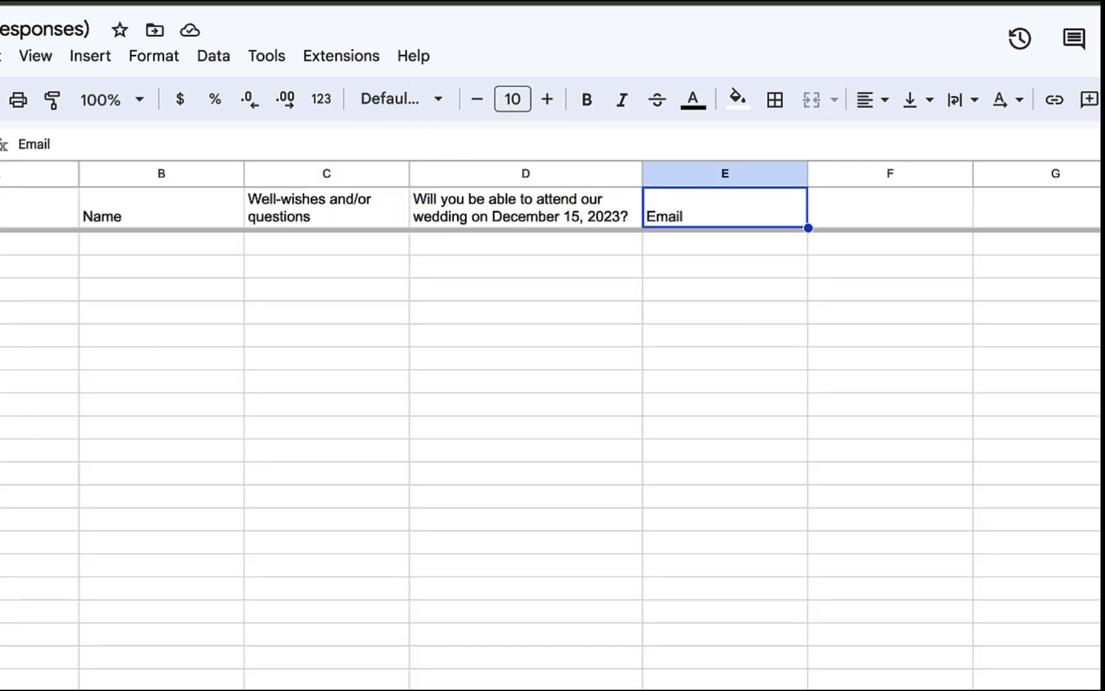
click(161, 215)
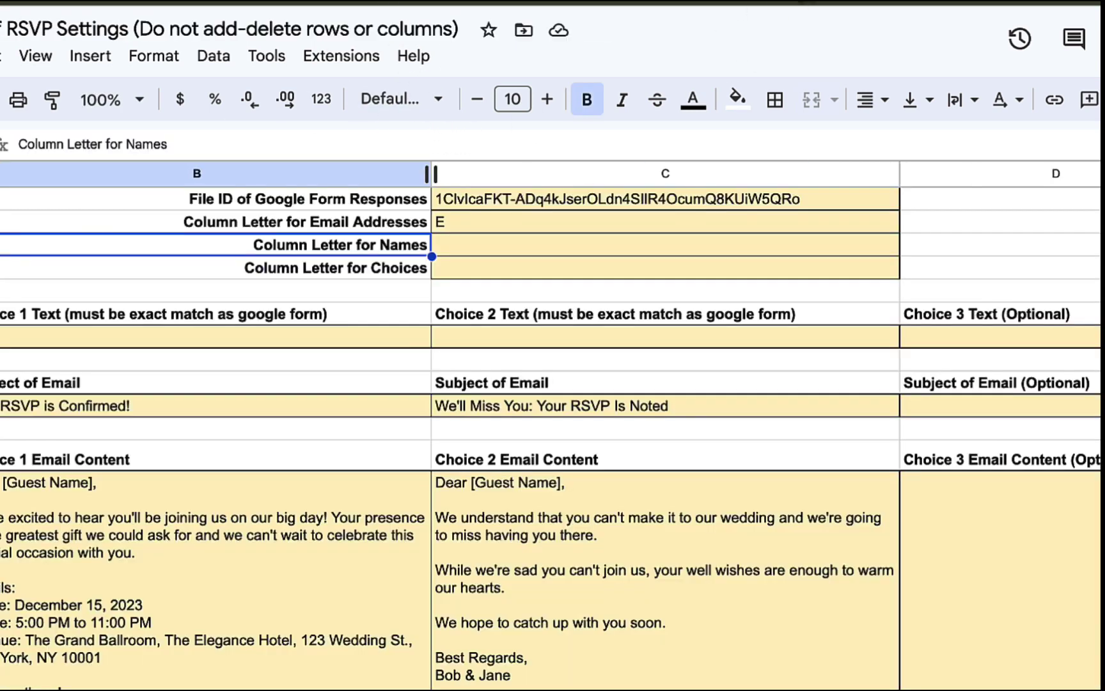
key(Tab)
text(B)
key(Return)
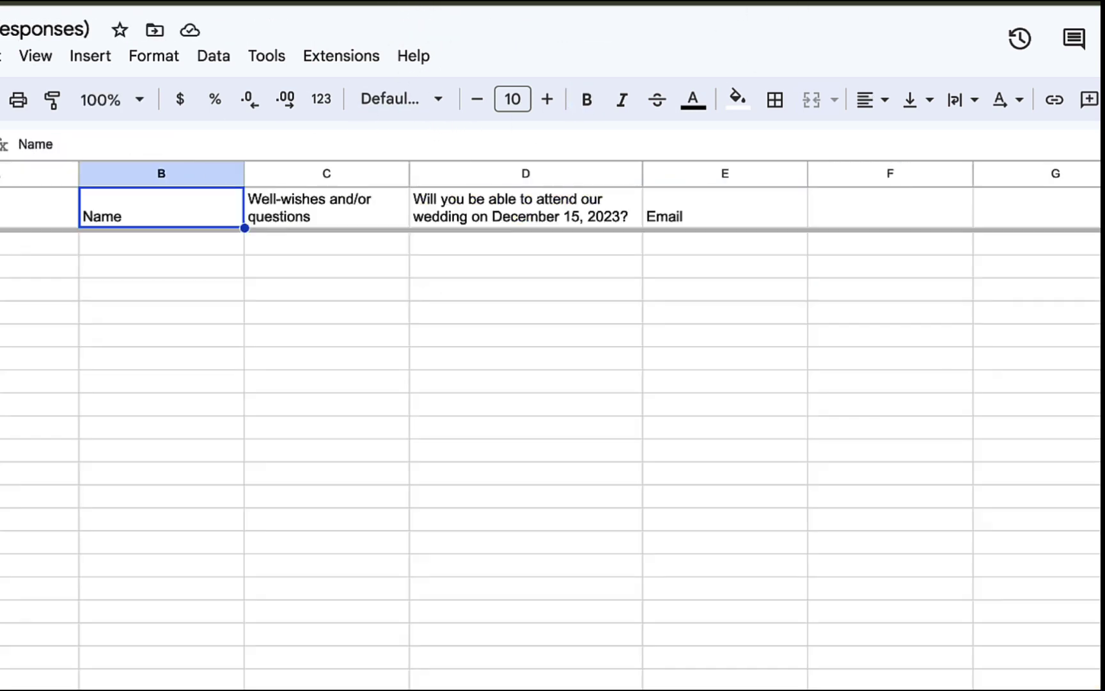
click(502, 214)
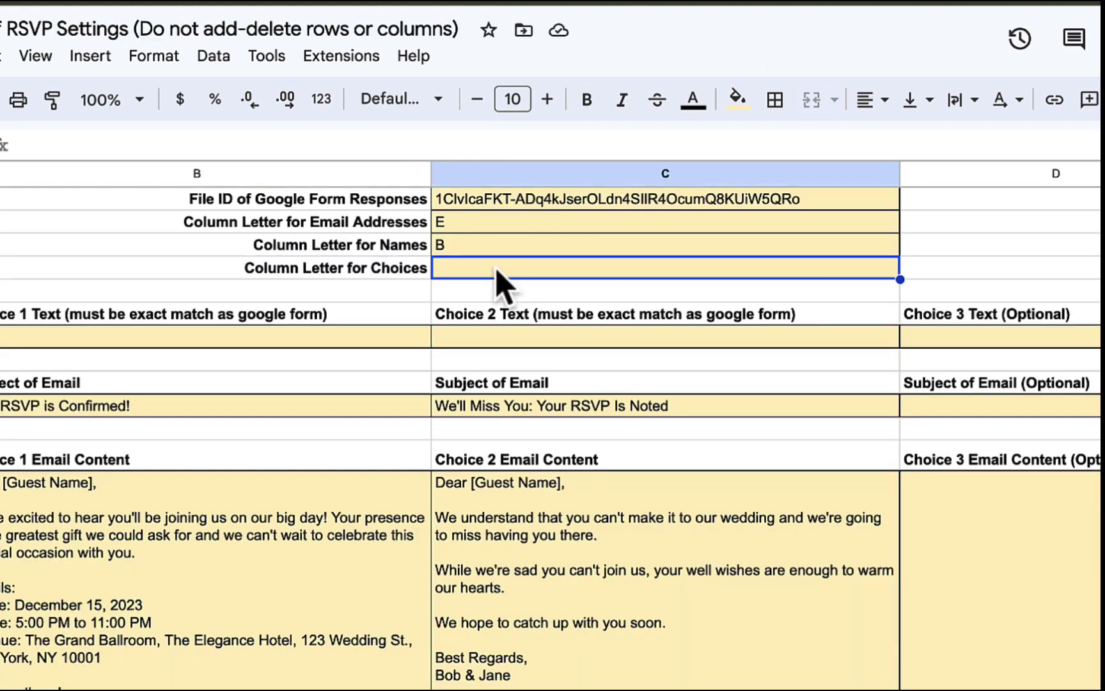
text(D)
key(Return)
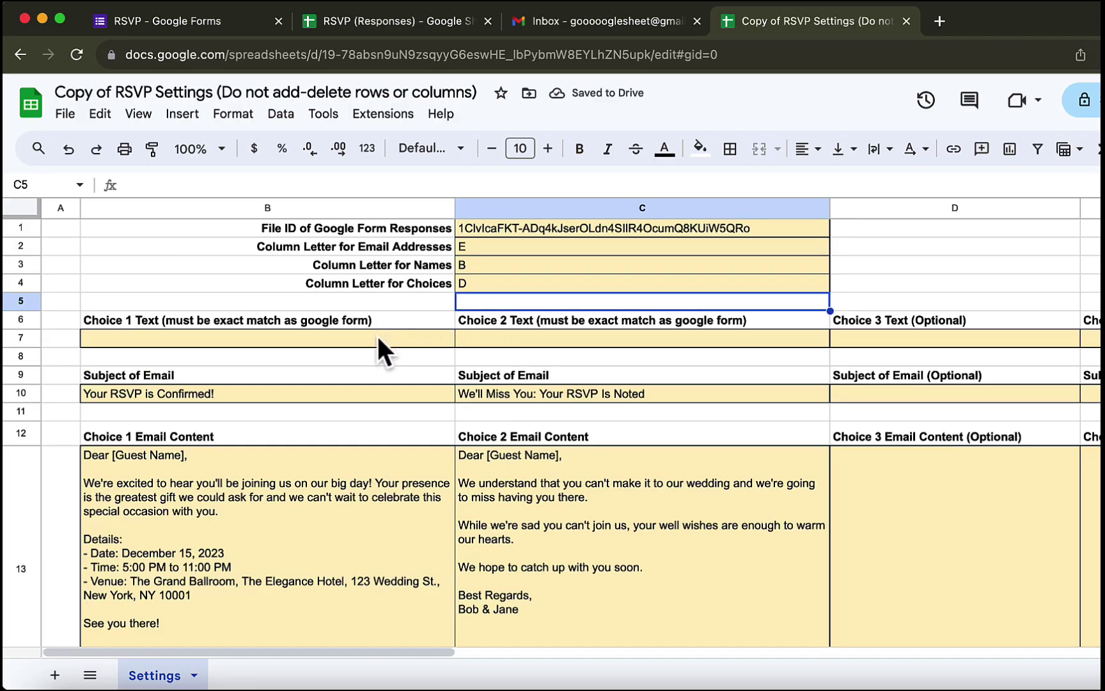
- Copy the form's first answer option into the Choice 1 text cell B7
click(377, 334)
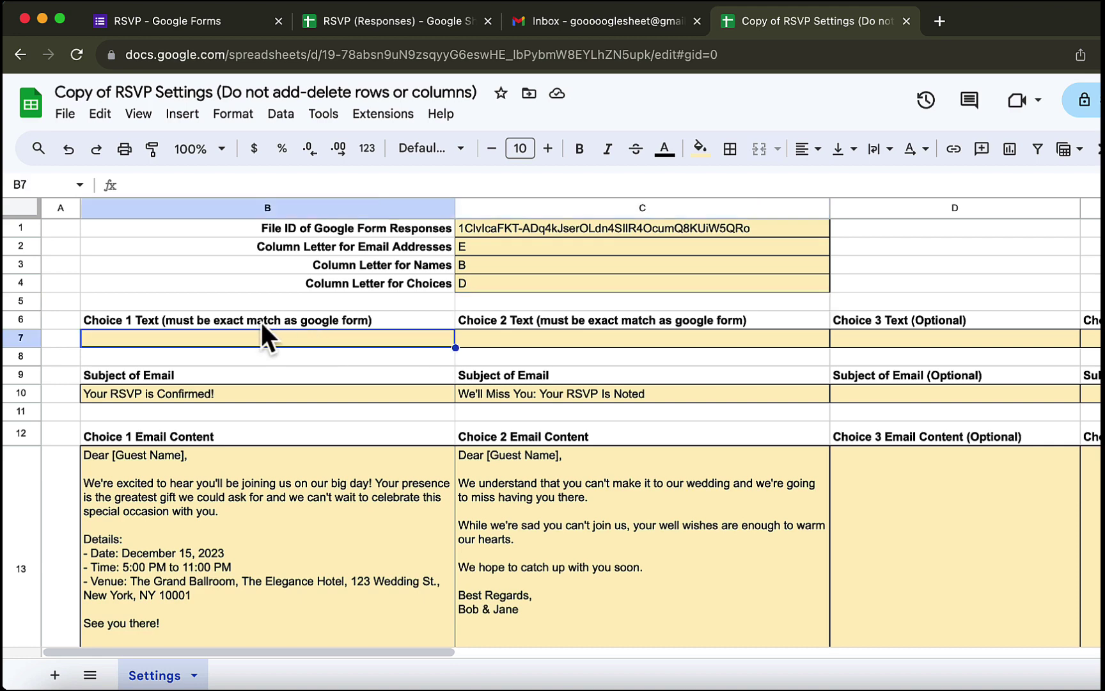
click(209, 20)
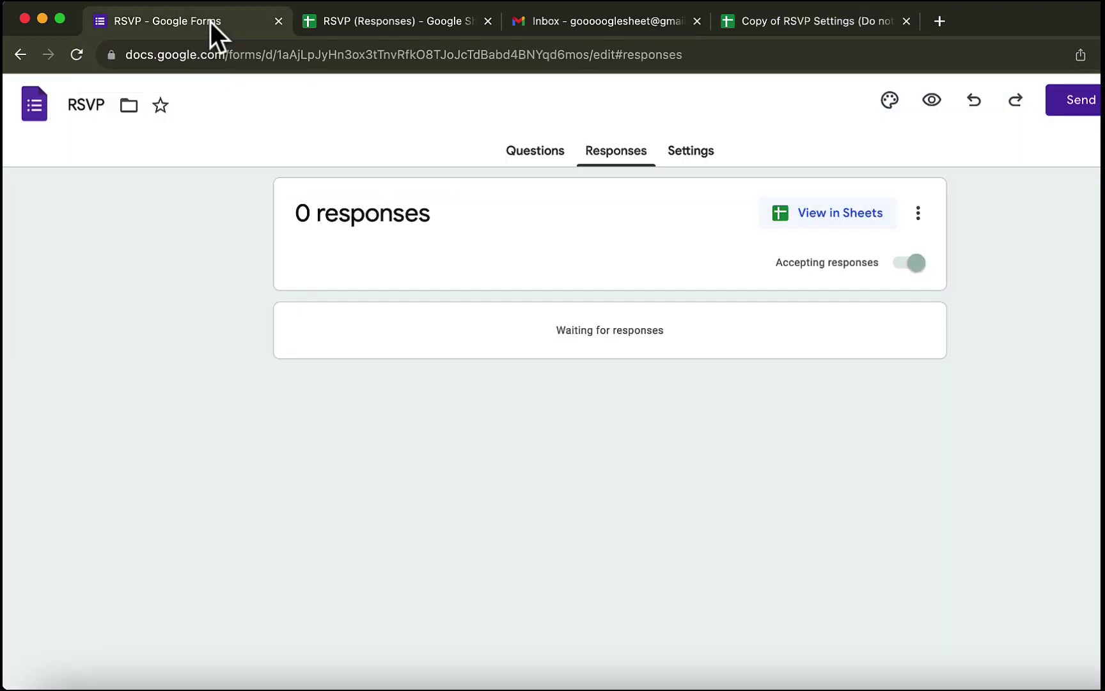
click(534, 154)
scroll(387, 521, down, 5)
scroll(388, 520, down, 2)
click(433, 492)
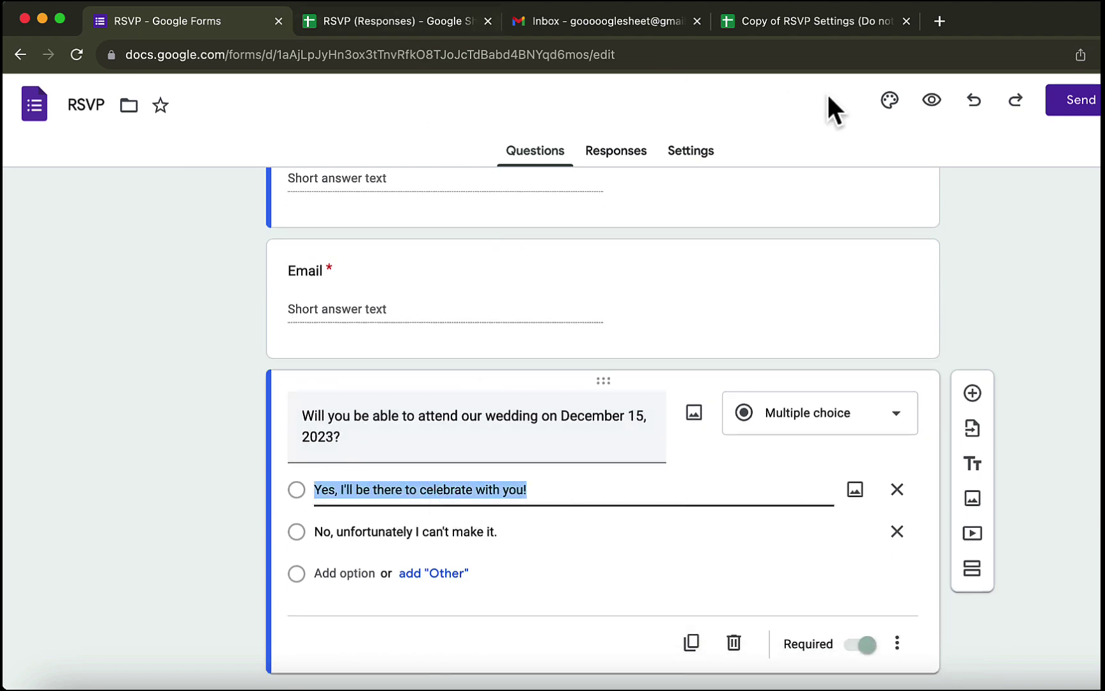
click(842, 22)
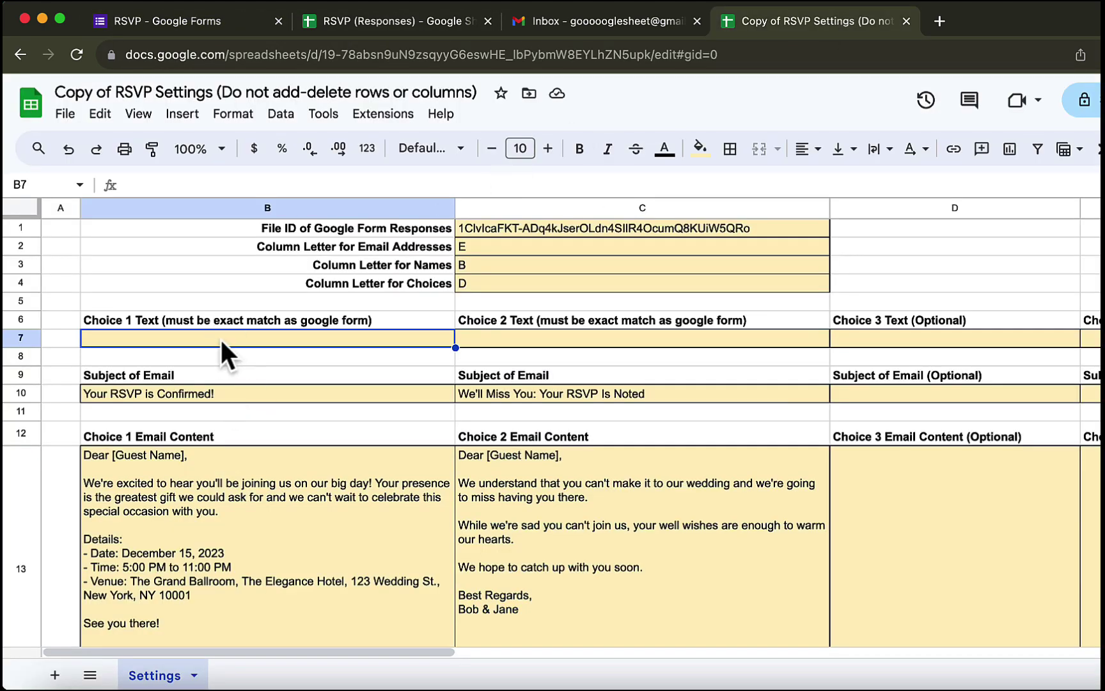
key(ctrl+v)
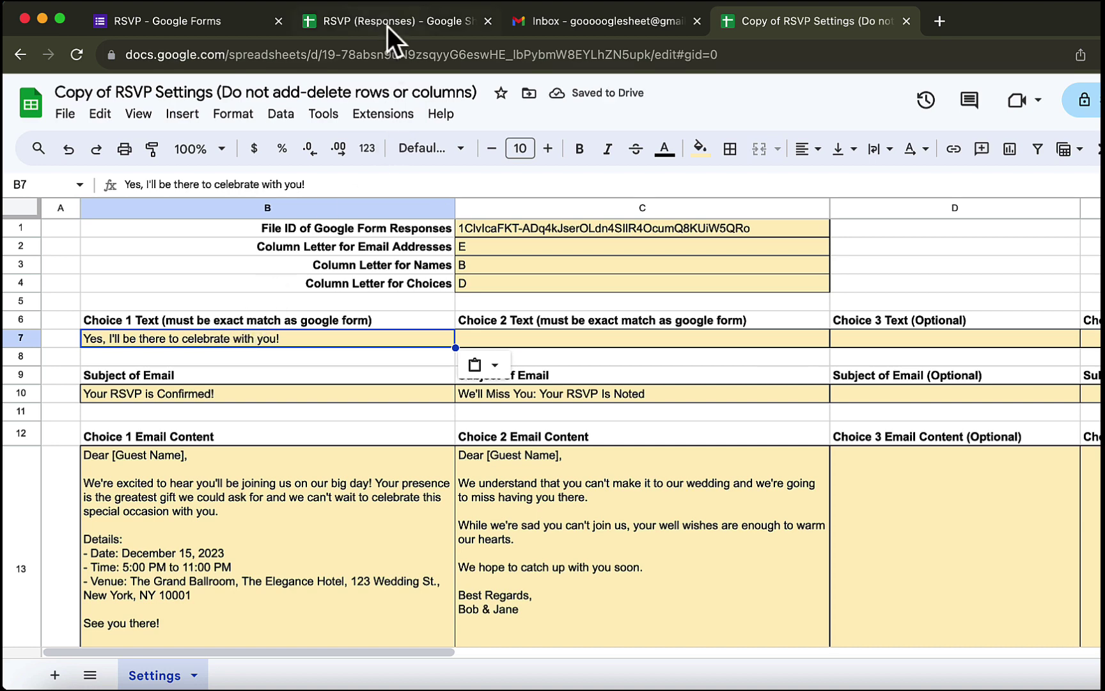
key(Tab)
- Paste the decline answer 'No, unfortunately I can't make it.' into Choice 2 cell C7
click(208, 26)
triple_click(416, 531)
click(430, 23)
click(763, 20)
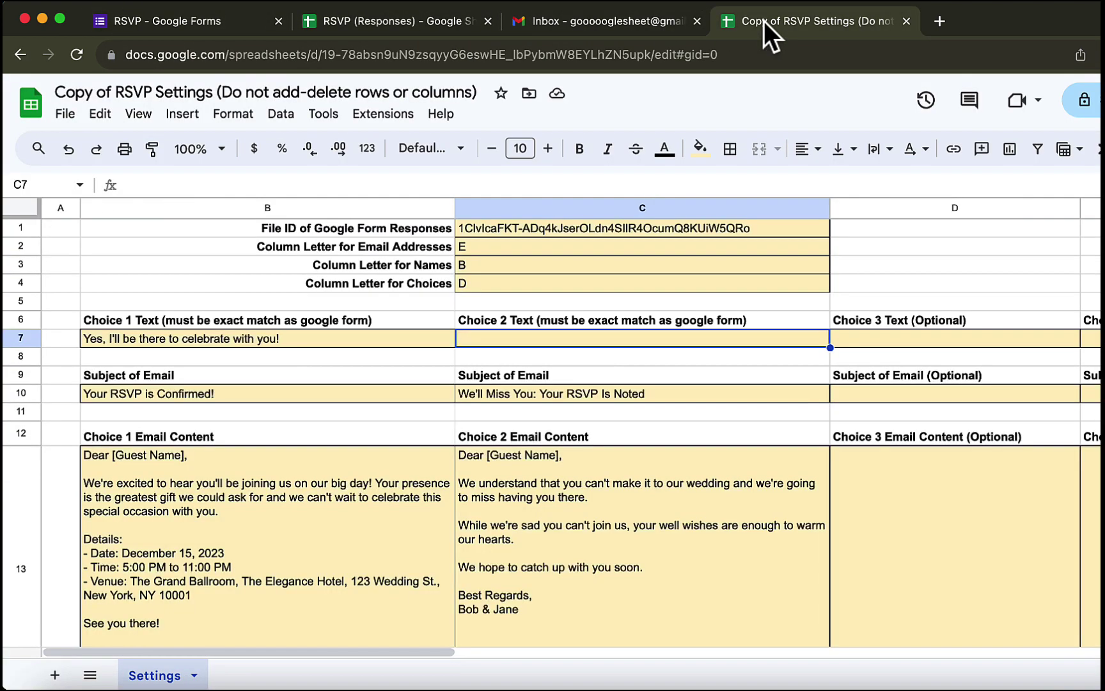
key(ctrl+v)
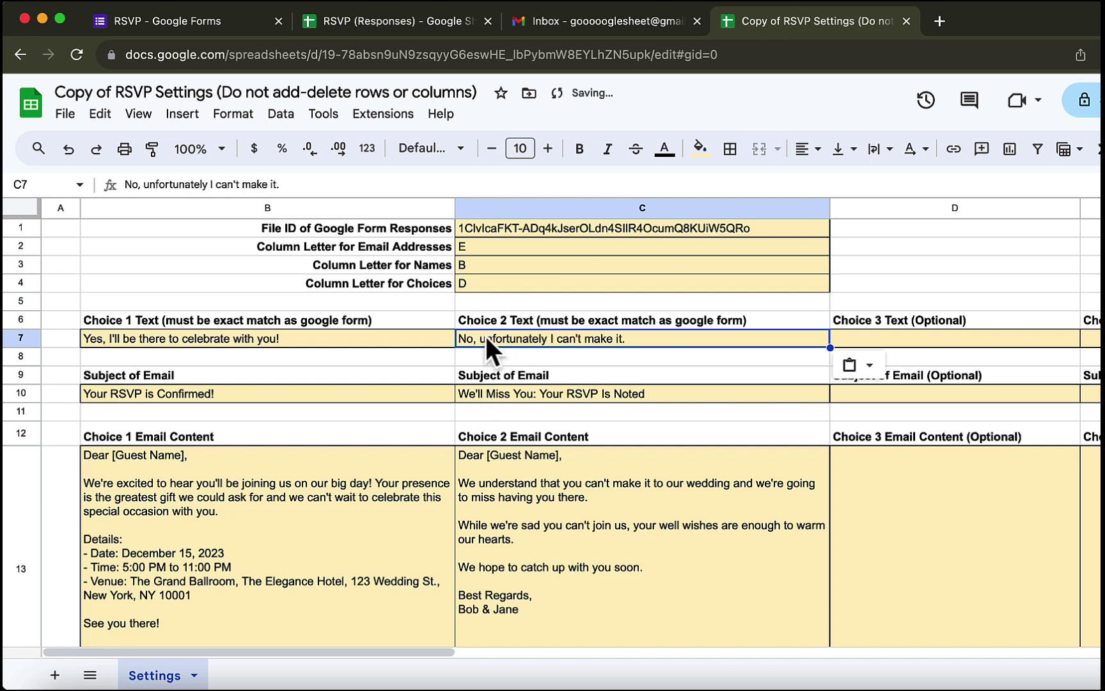
click(325, 385)
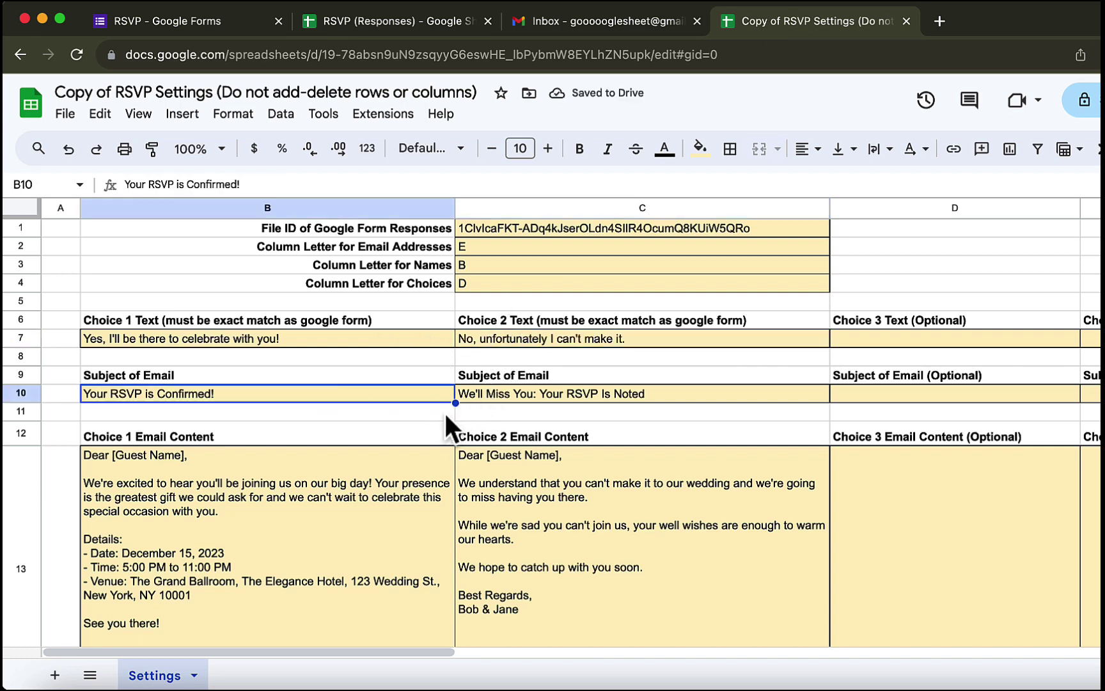
click(301, 503)
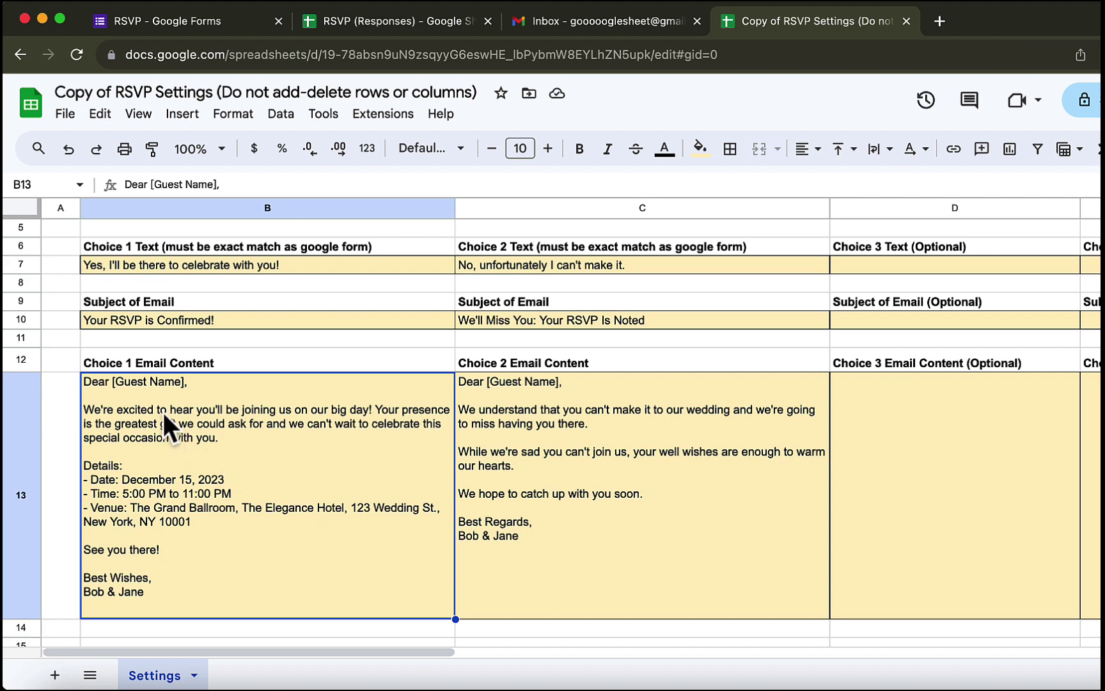
double_click(141, 383)
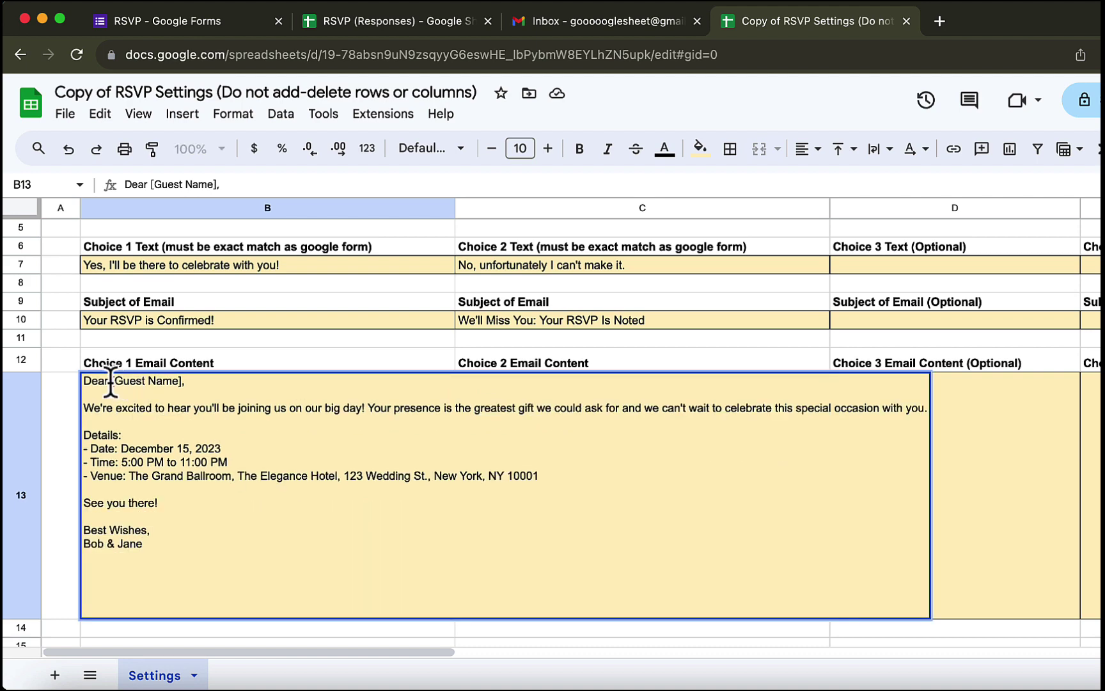
drag(111, 382, 184, 381)
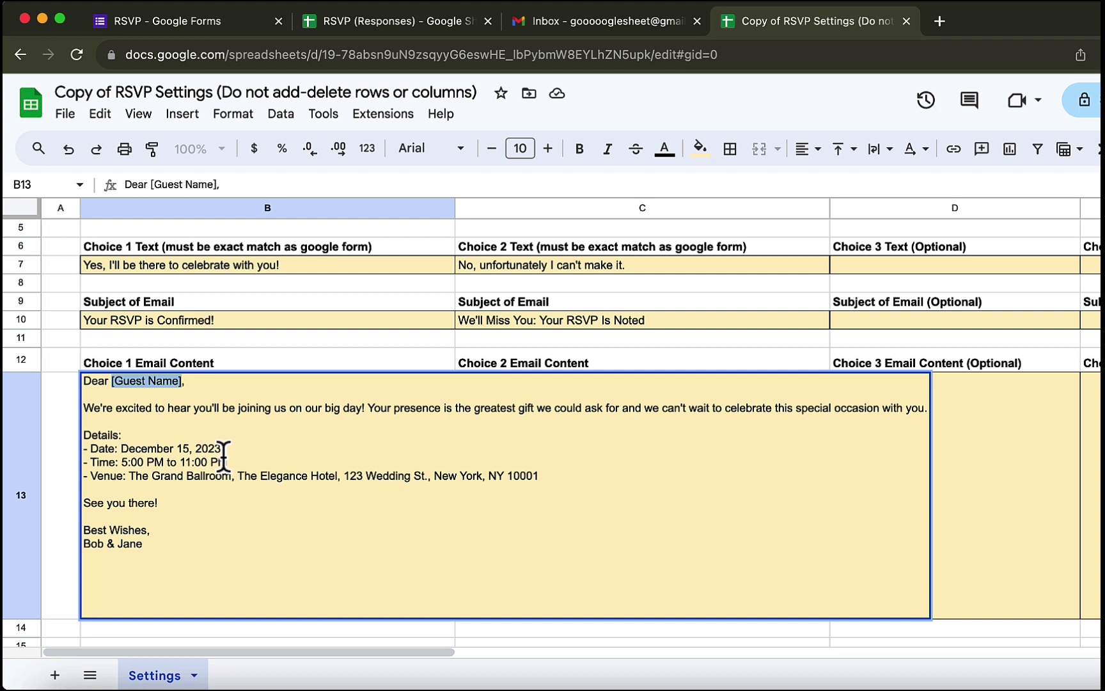
click(264, 344)
click(640, 320)
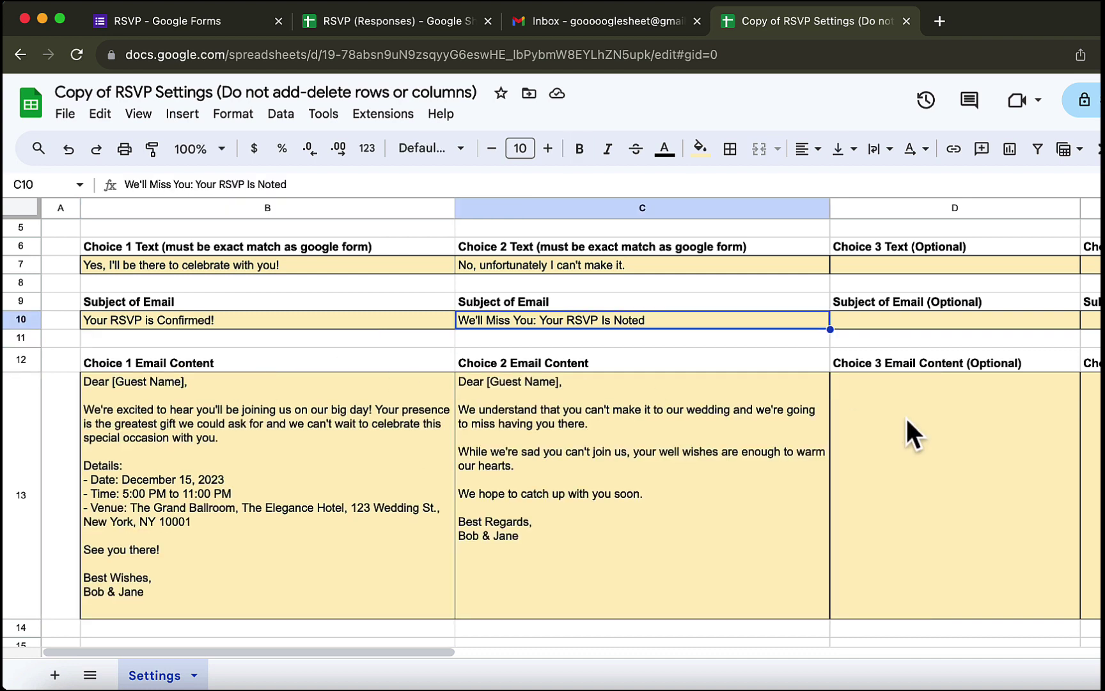
click(925, 429)
key(Tab)
click(1084, 318)
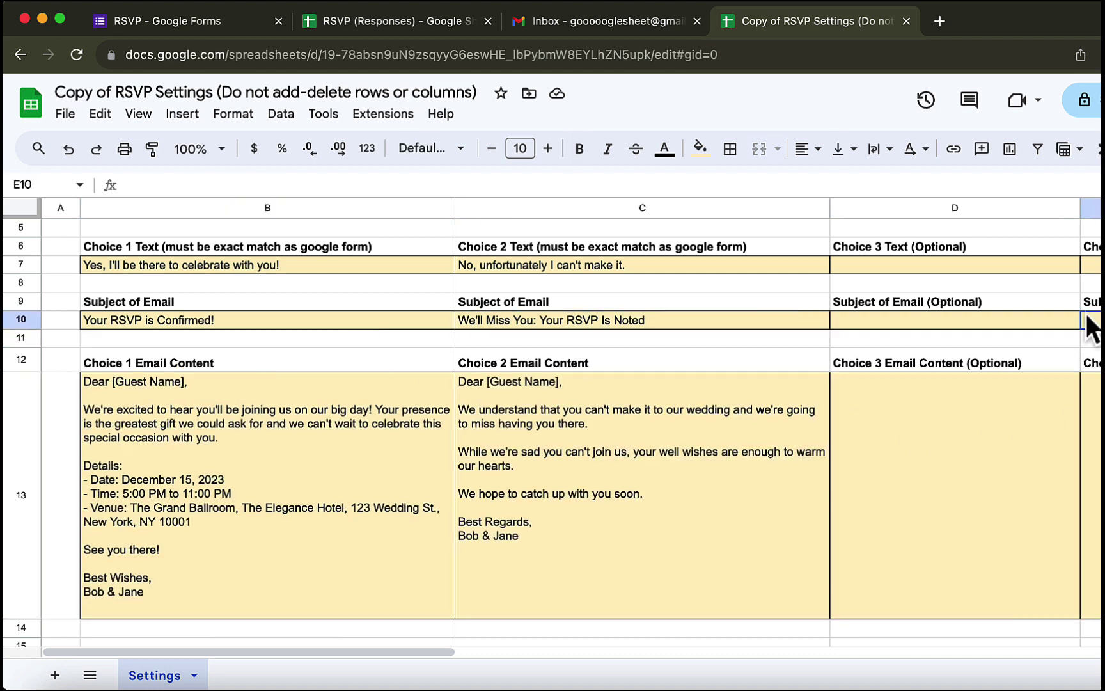
click(1062, 317)
scroll(591, 211, up, 2)
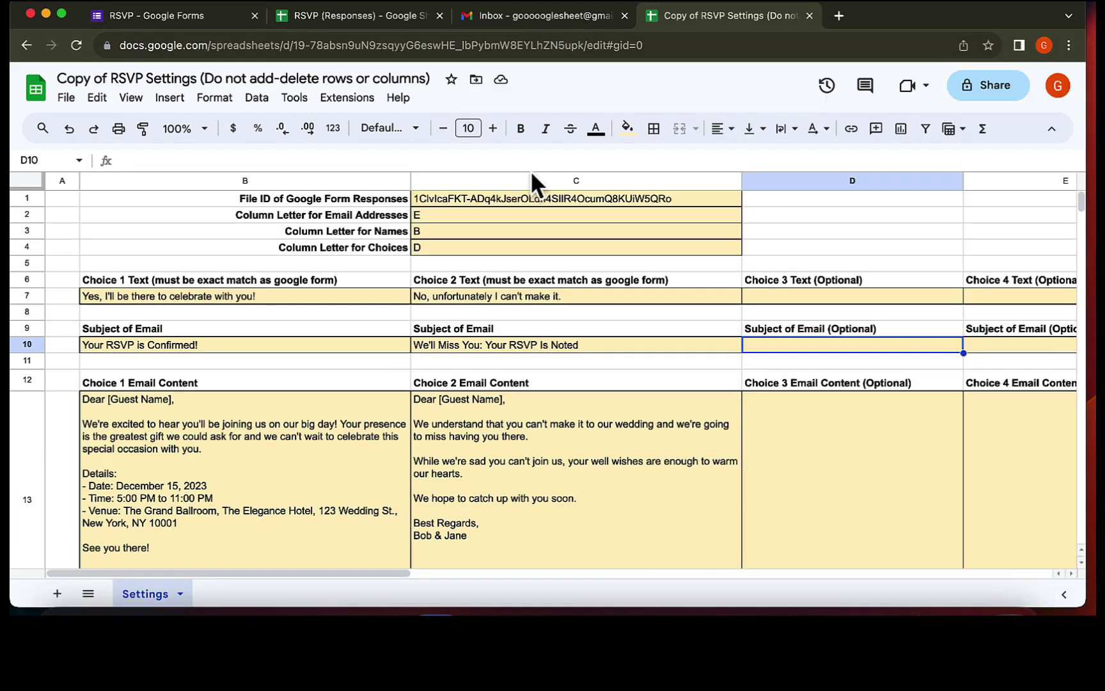
- Open the bound RSVP Apps Script project and its empty Triggers page
click(349, 105)
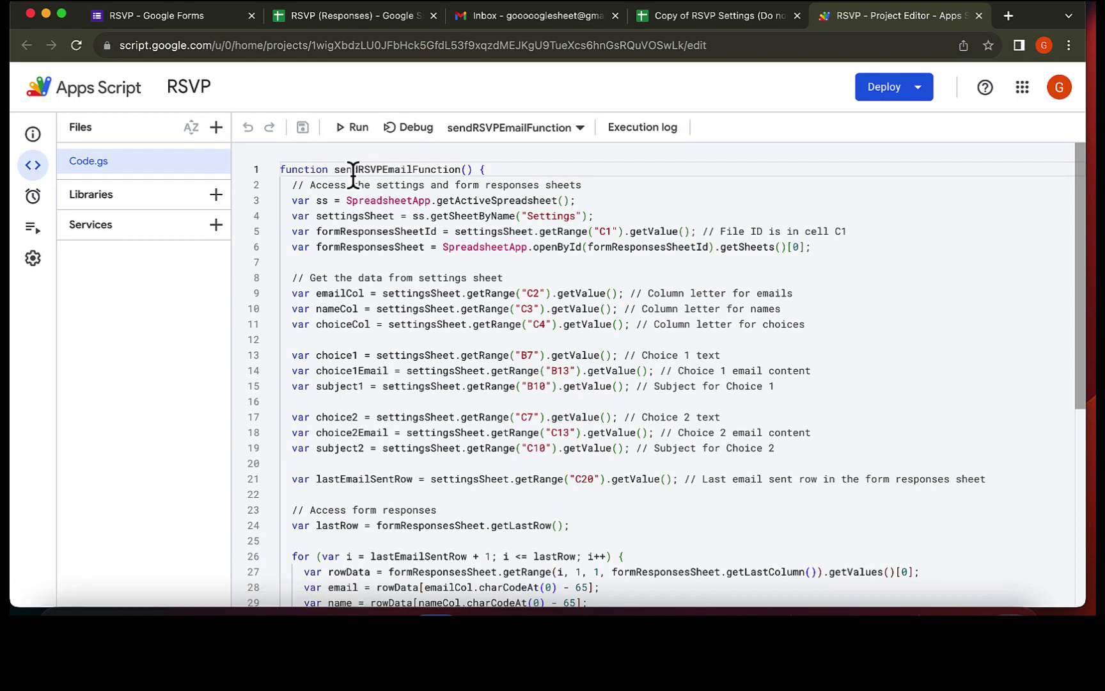
click(35, 203)
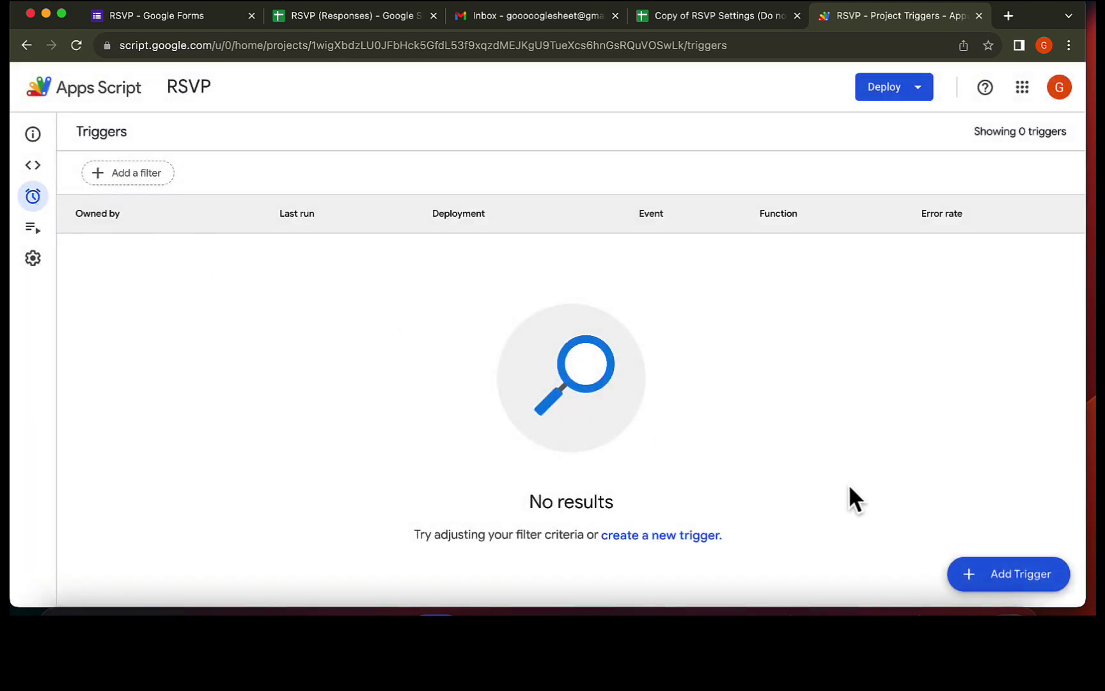
- Add a Time-driven, Minutes timer trigger running sendRSVPEmailFunction every 5 minutes and save it
click(1016, 576)
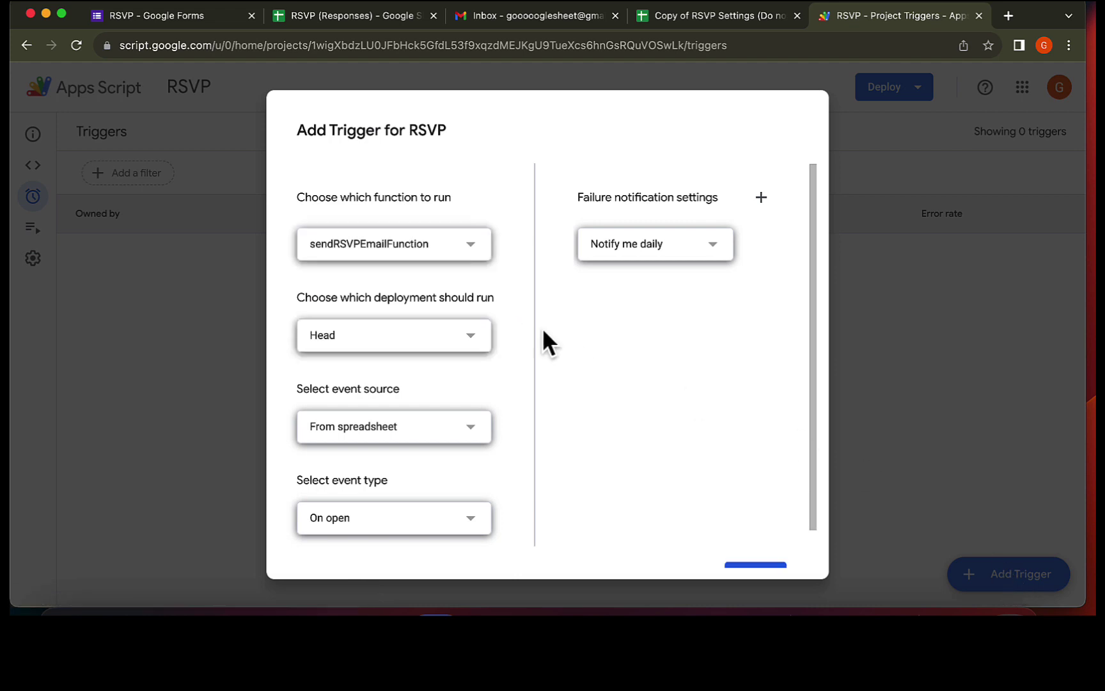
click(465, 253)
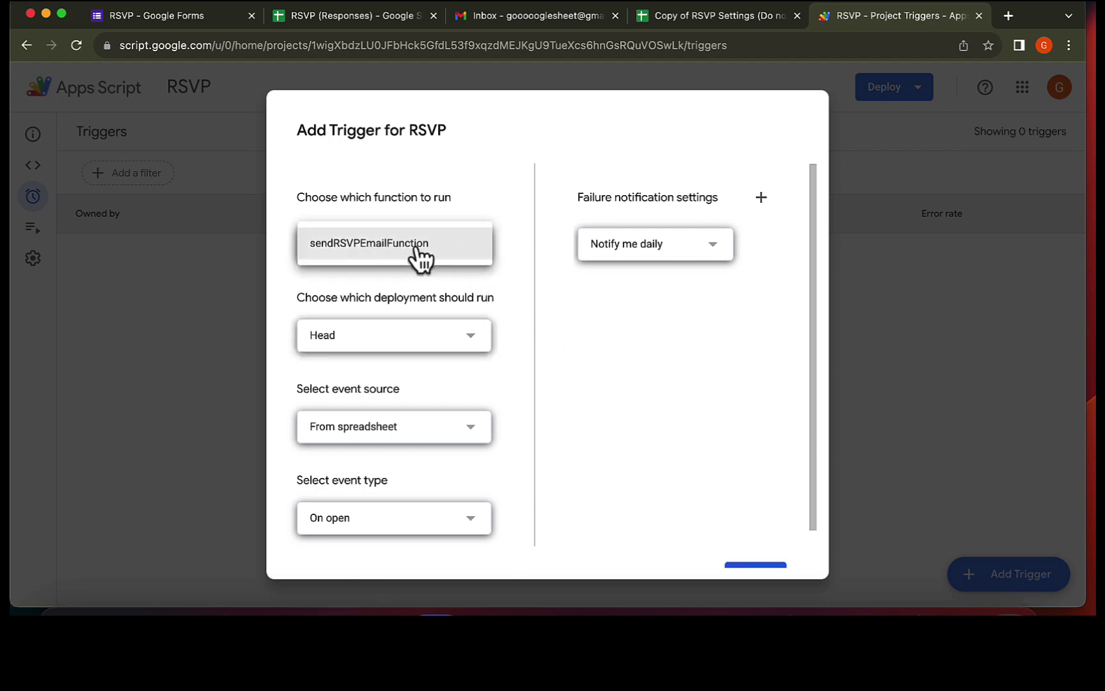
click(348, 433)
click(345, 473)
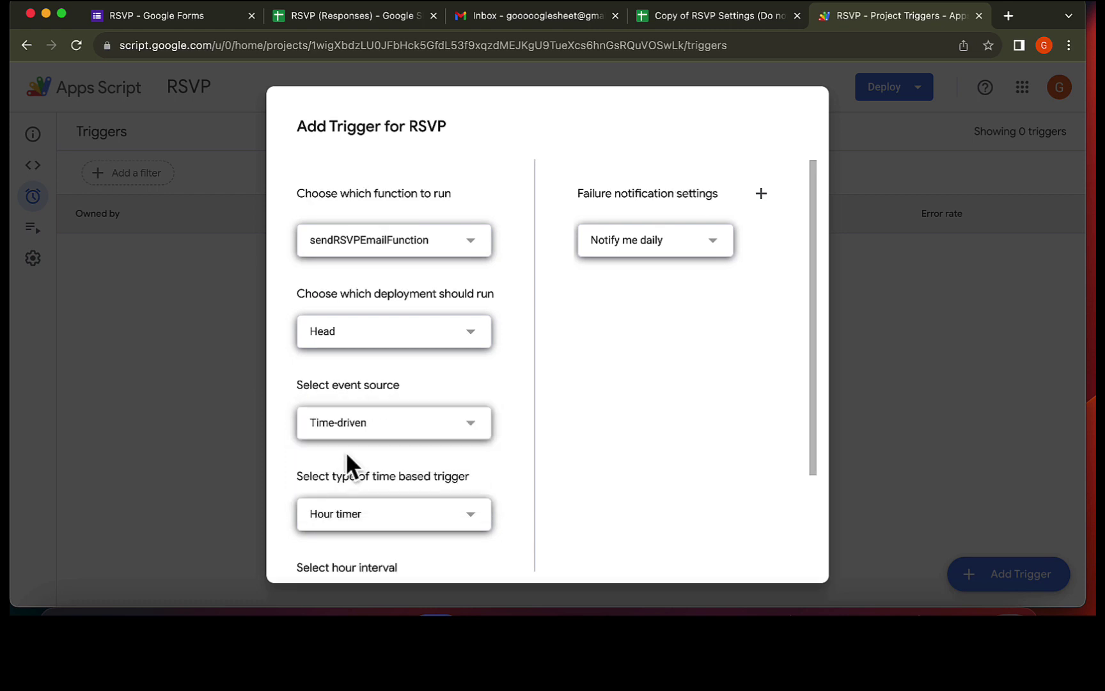
click(343, 517)
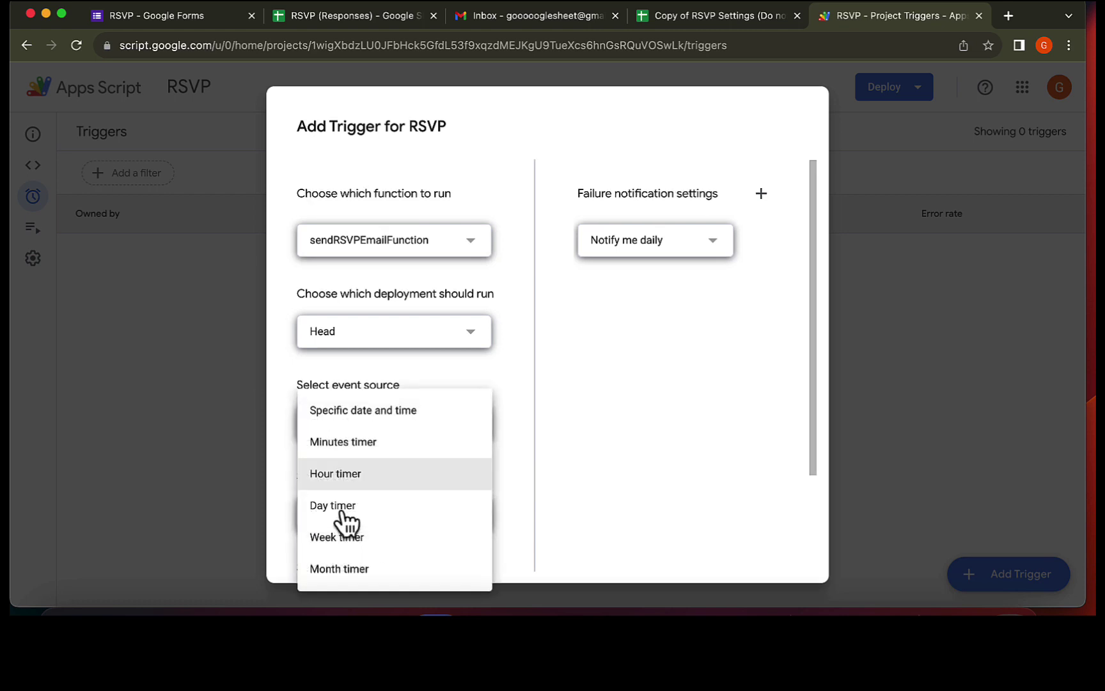
click(346, 449)
scroll(353, 437, down, 3)
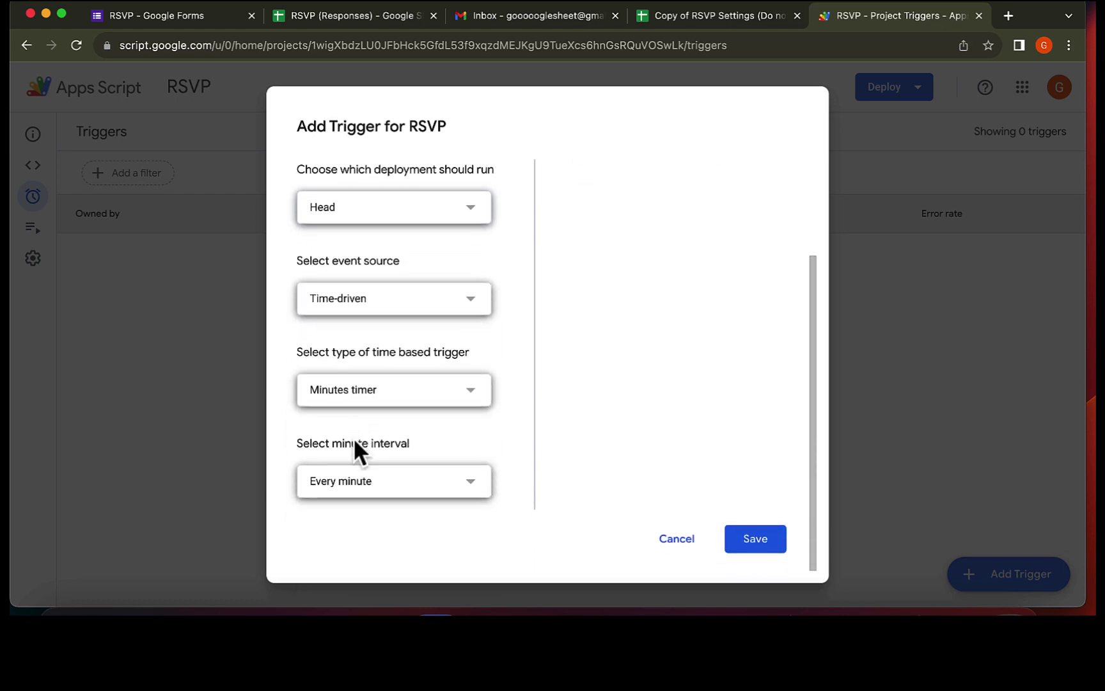
click(351, 489)
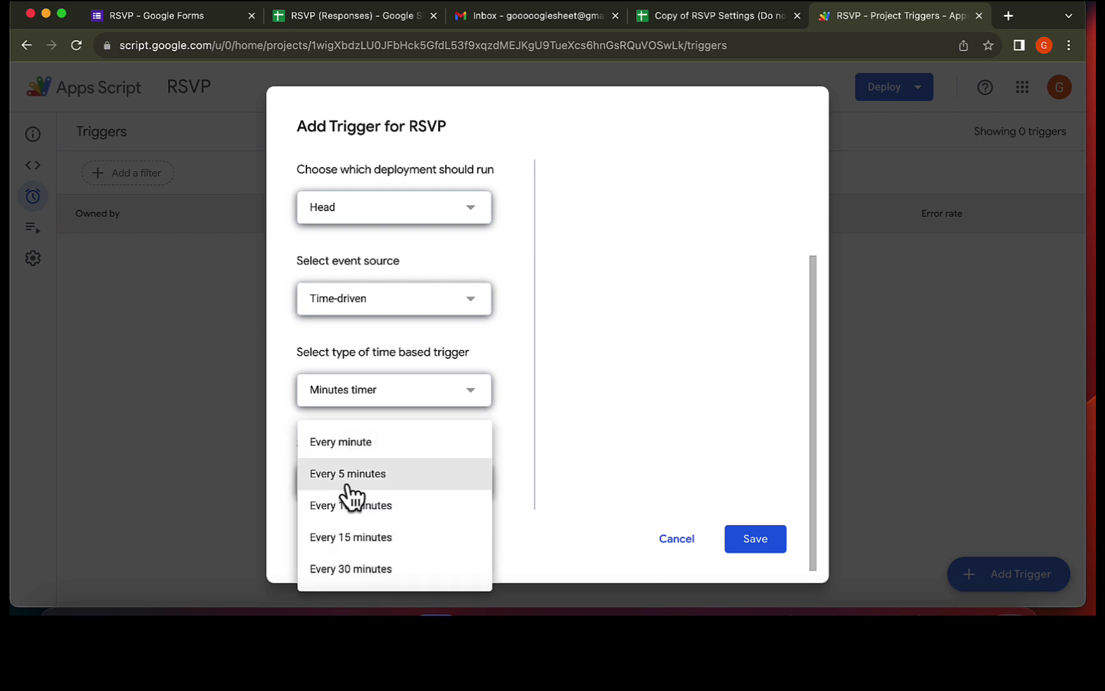
click(345, 486)
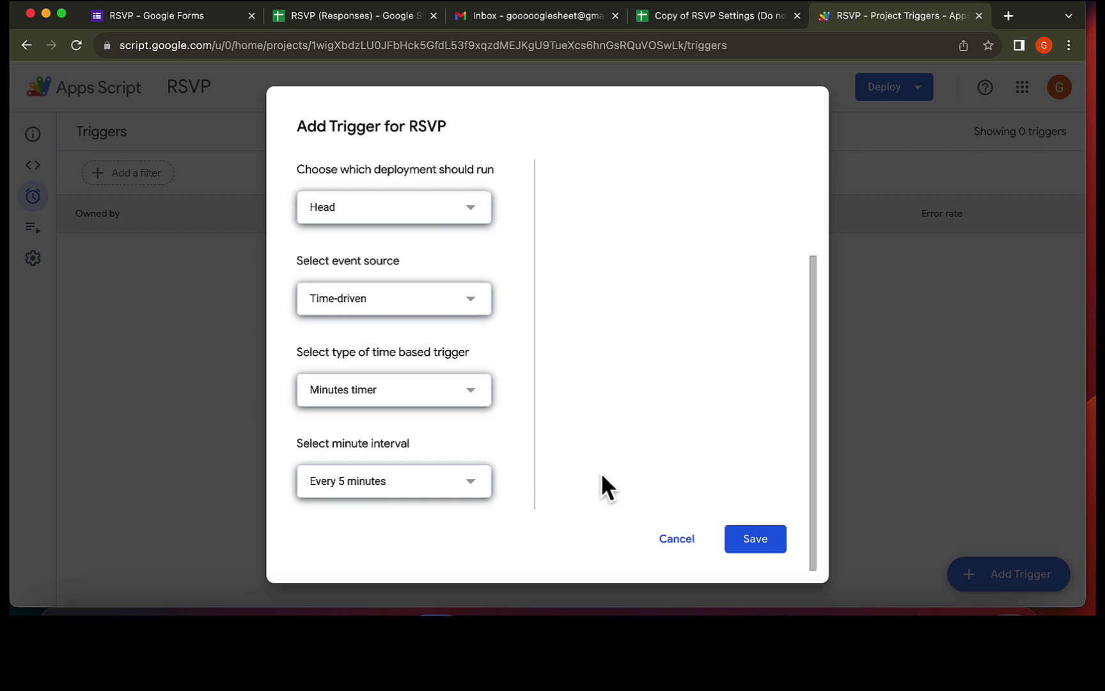
click(762, 545)
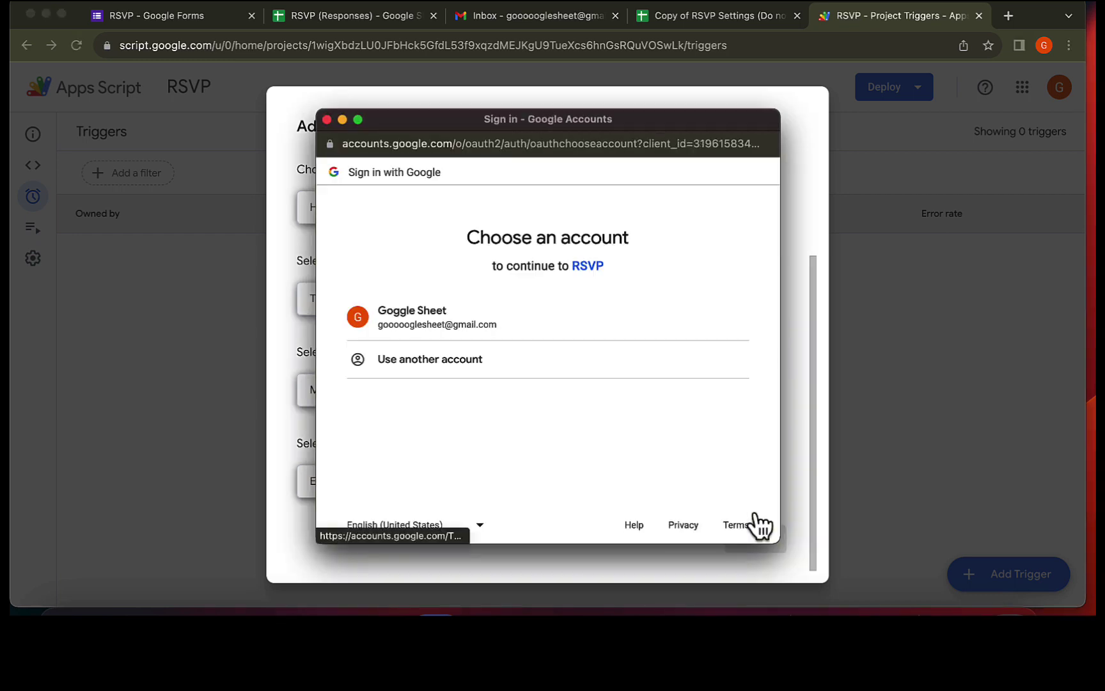
- Authorize the RSVP project past the unverified-app warning, granting Gmail and Sheets access
click(493, 325)
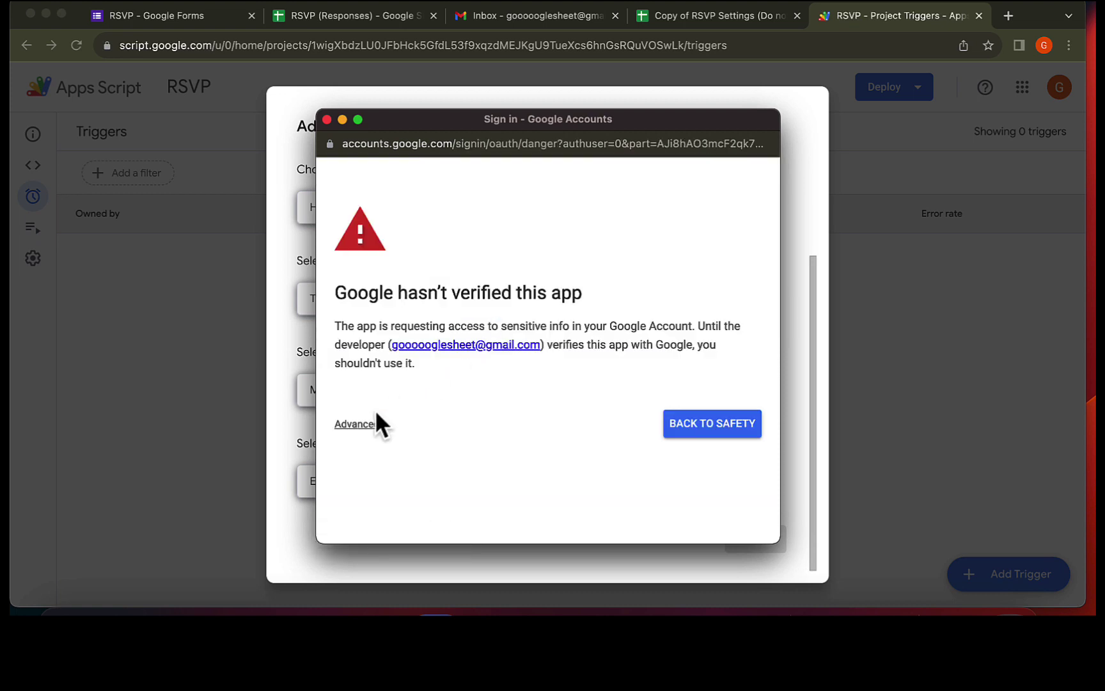
click(364, 425)
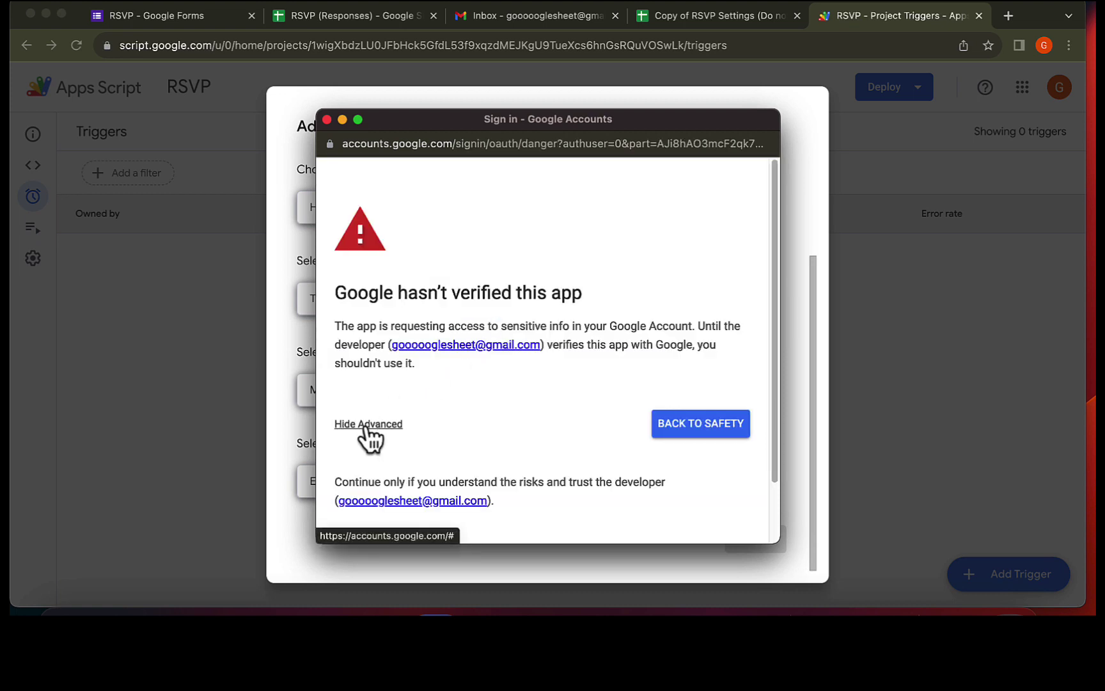
scroll(368, 438, down, 2)
click(370, 476)
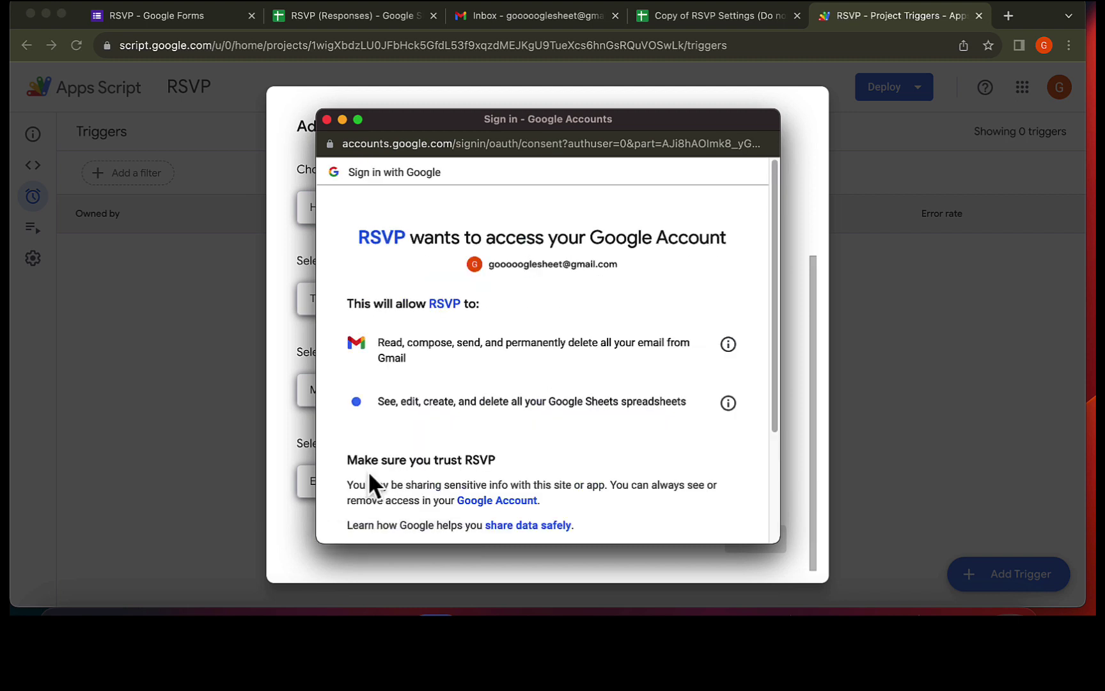
scroll(369, 474, down, 2)
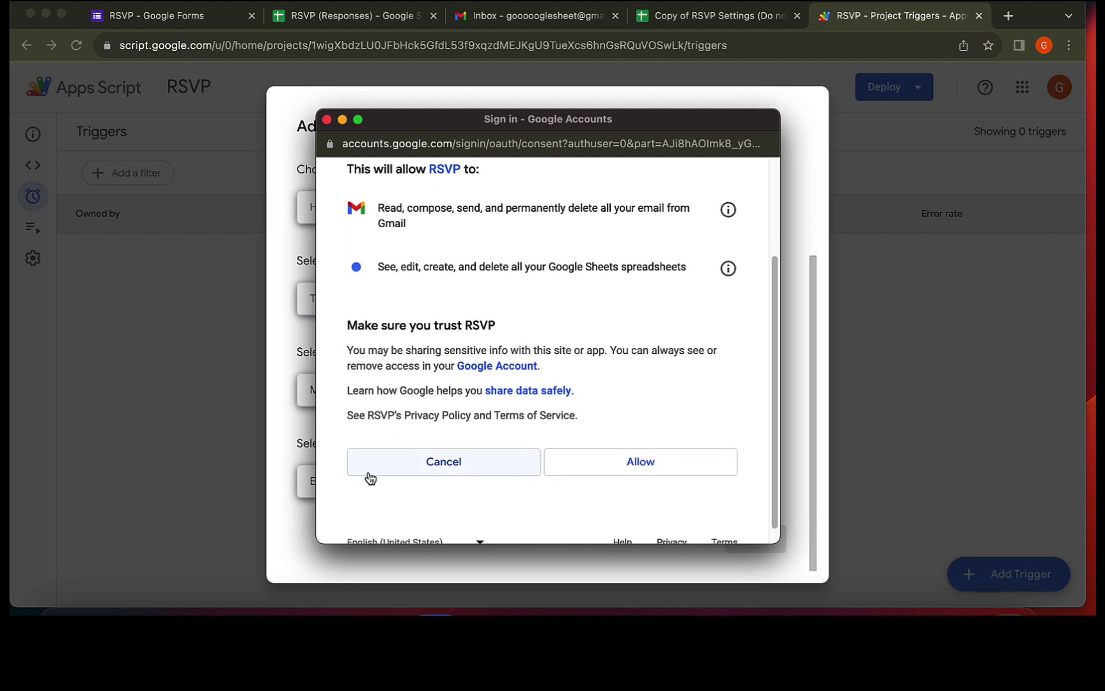
click(601, 466)
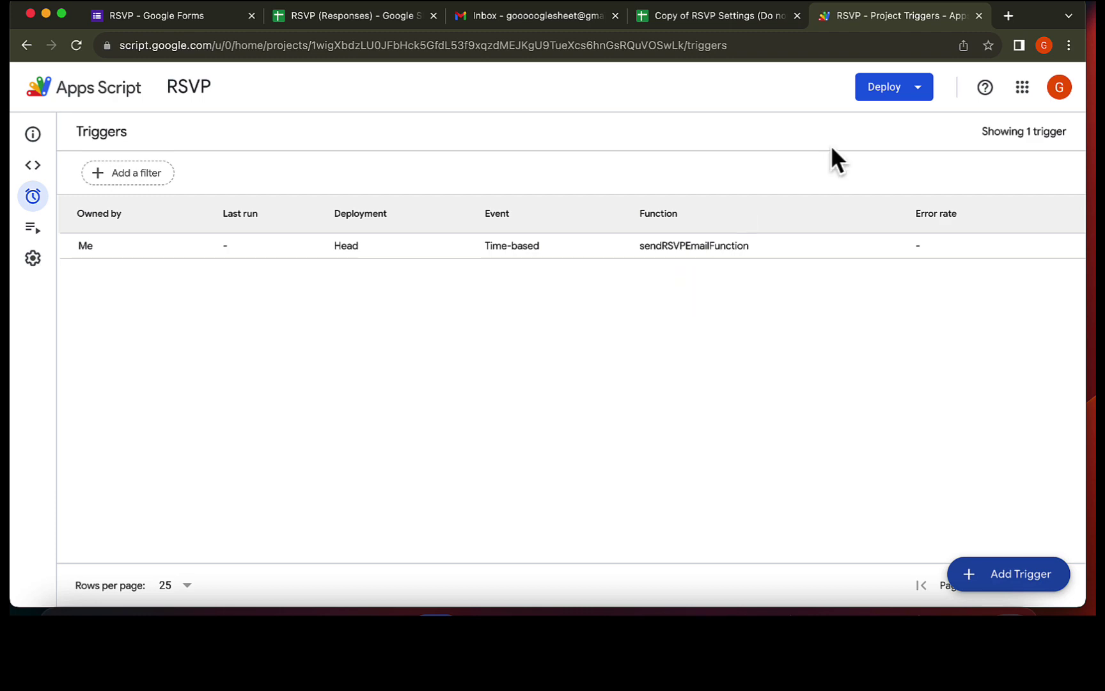
- Close the Apps Script tab and check the last processed response row reads 1
click(979, 15)
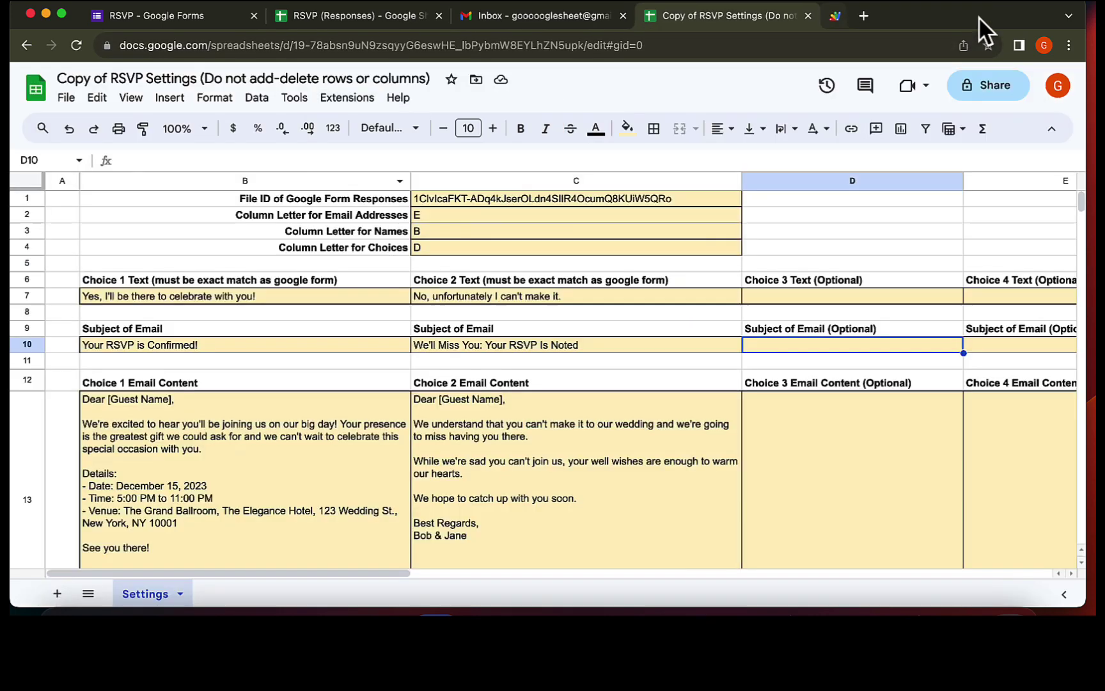
scroll(533, 463, down, 5)
scroll(535, 463, down, 1)
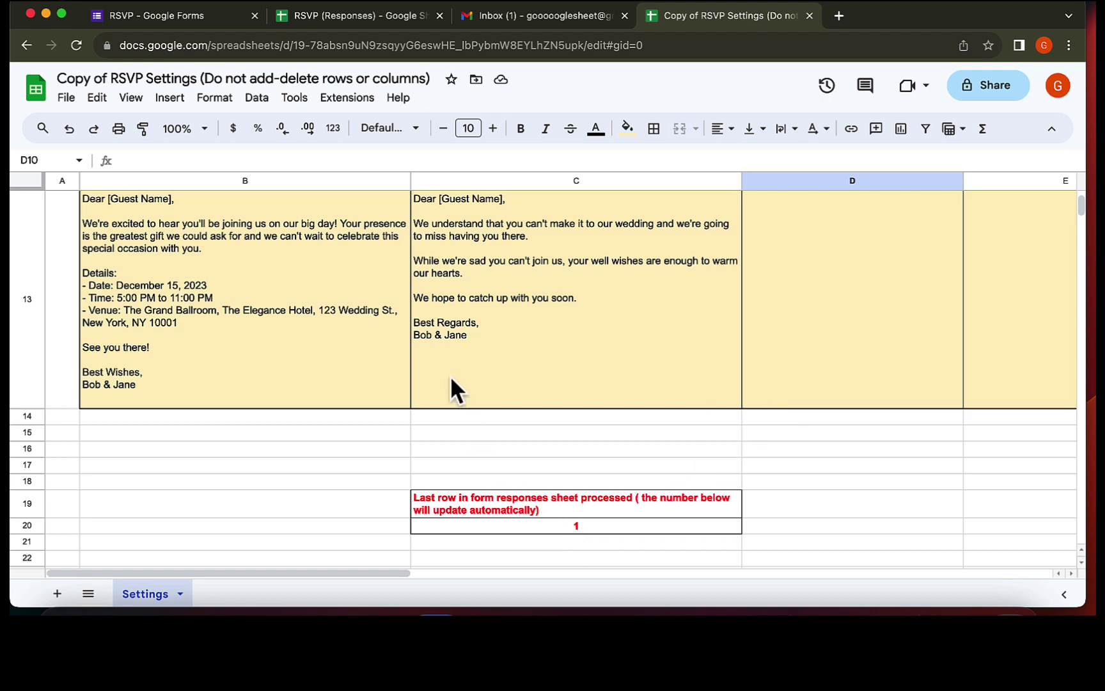
- Preview the form and submit a test RSVP with a guest name, email and Yes
click(185, 18)
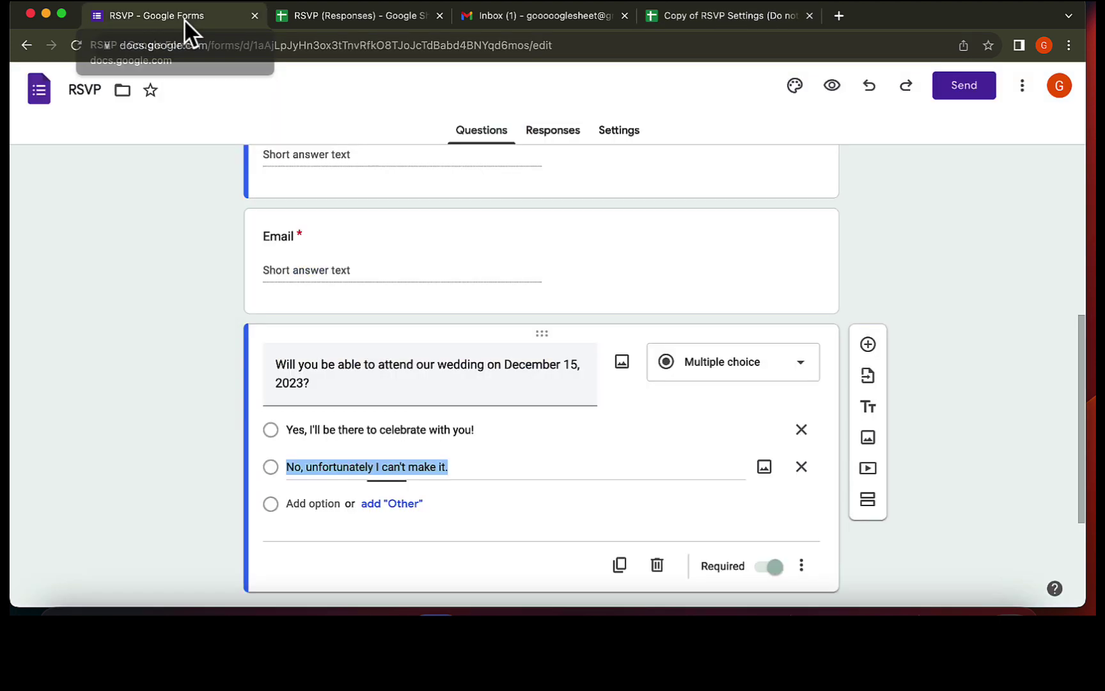
click(830, 85)
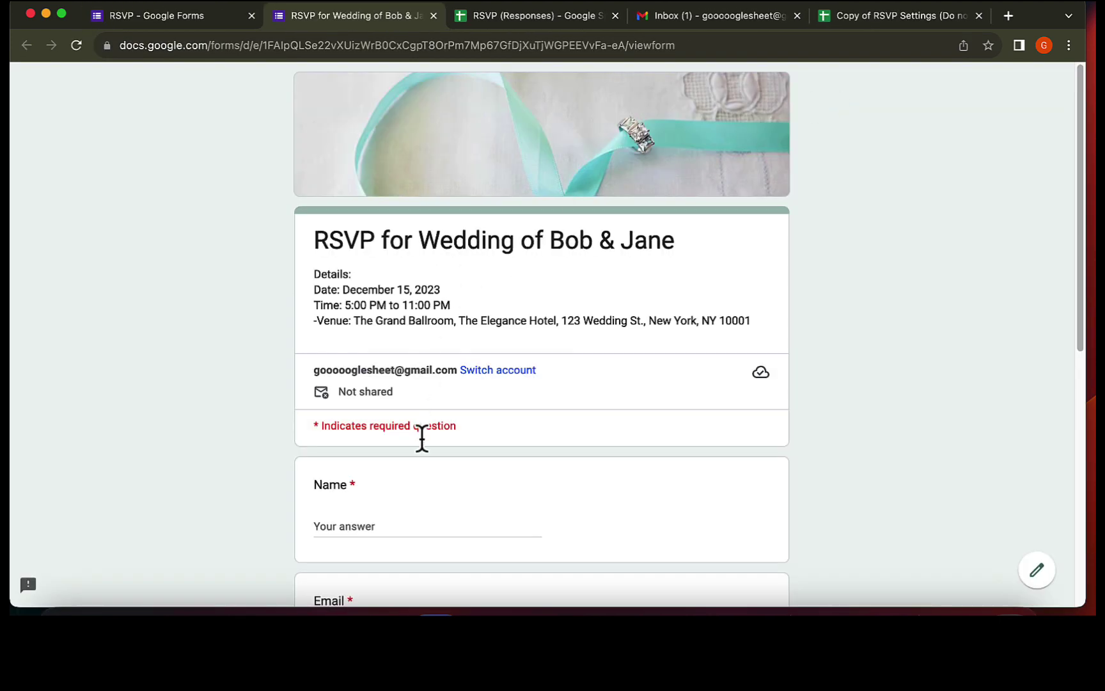
scroll(382, 524, down, 3)
click(357, 388)
text(Sam)
key(Tab)
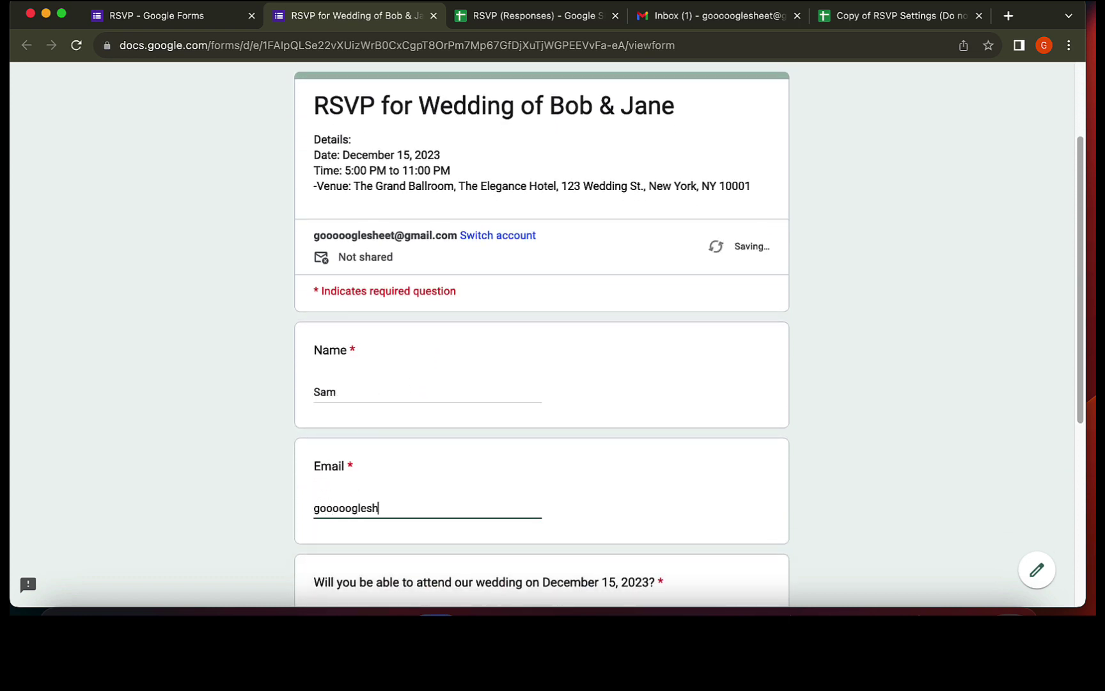
scroll(553, 333, down, 5)
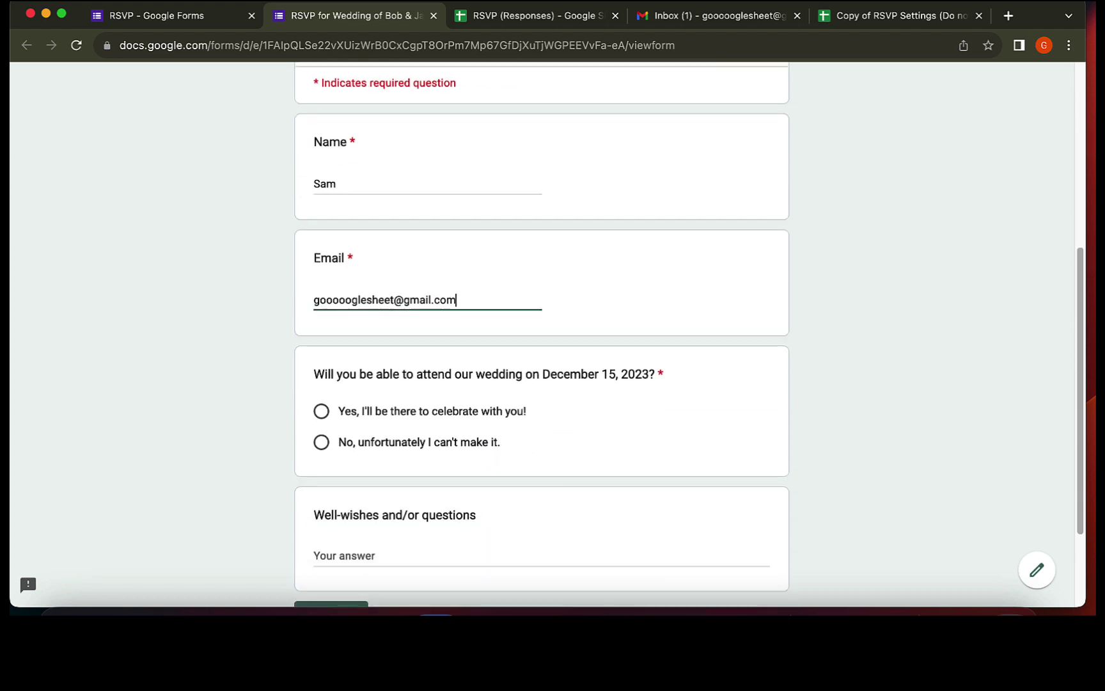
click(348, 411)
scroll(554, 452, down, 3)
click(340, 494)
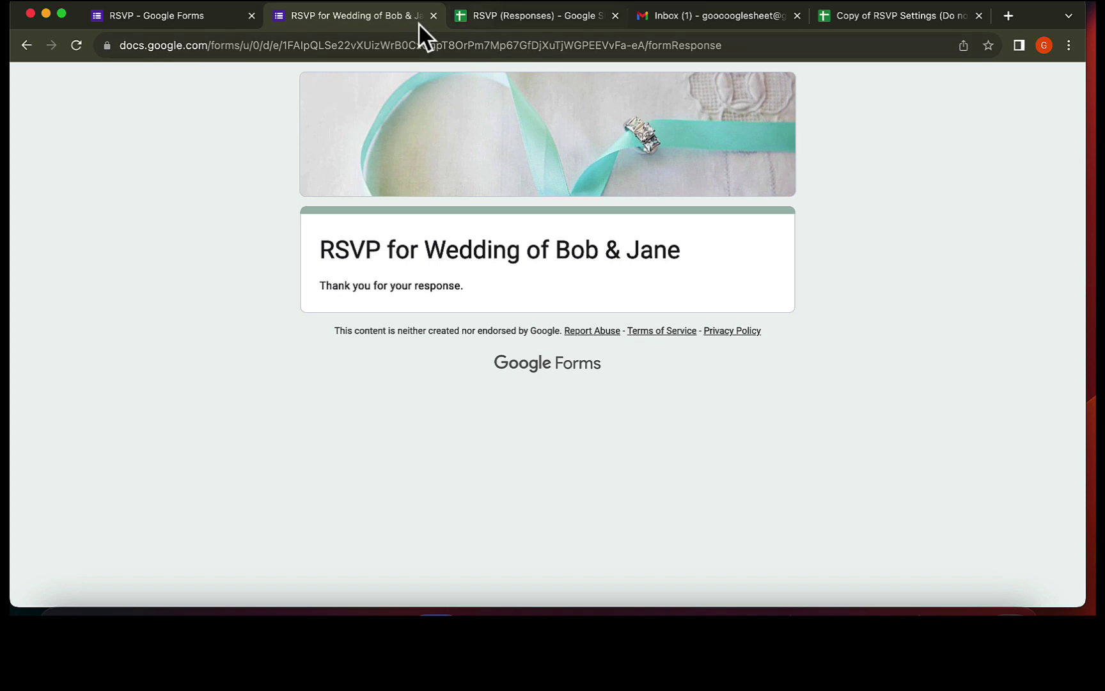
- Switch to the RSVP (Responses) sheet showing the test submission in row 2
click(493, 17)
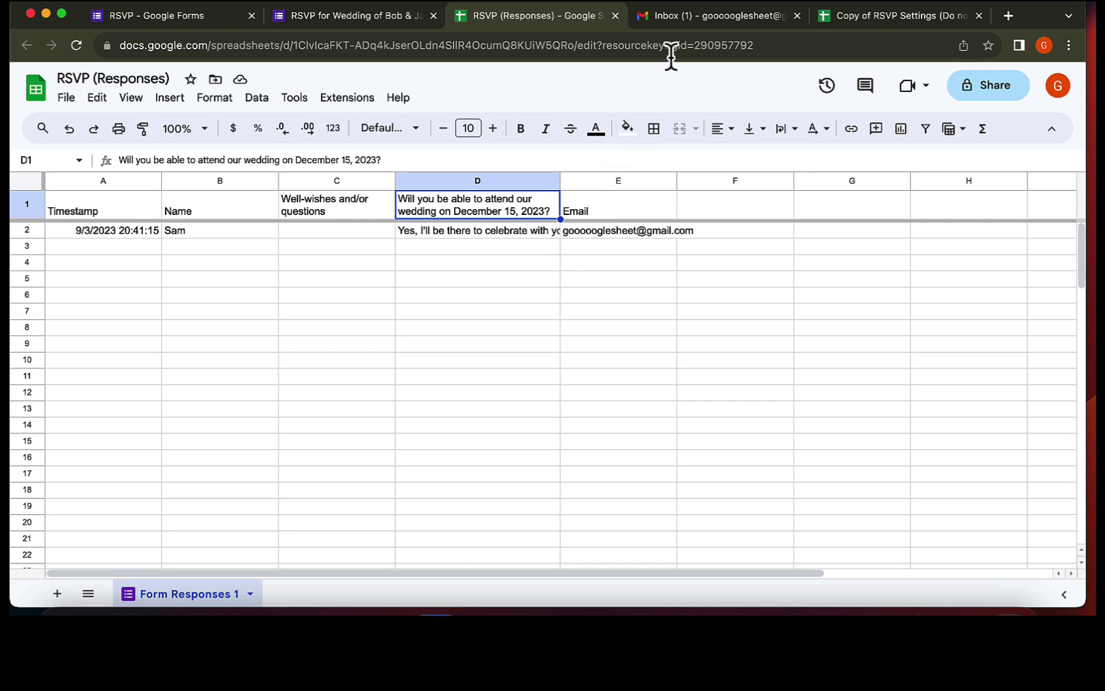
- Read the first guest's 'Your RSVP is Confirmed!' email in the Gmail inbox
click(694, 14)
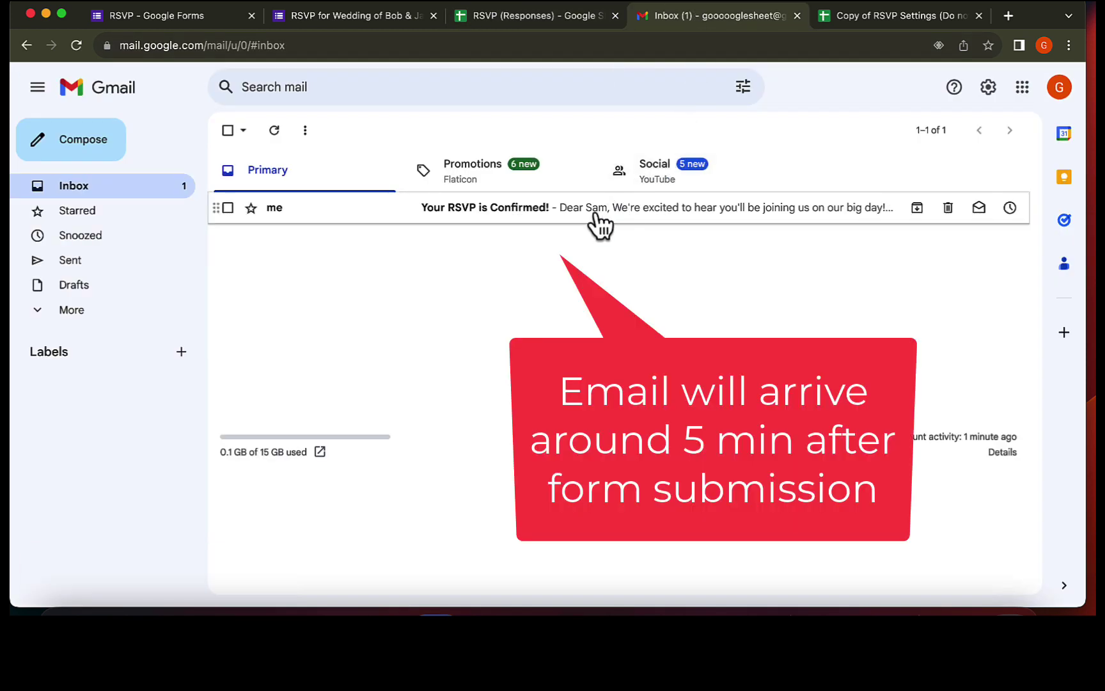
click(490, 213)
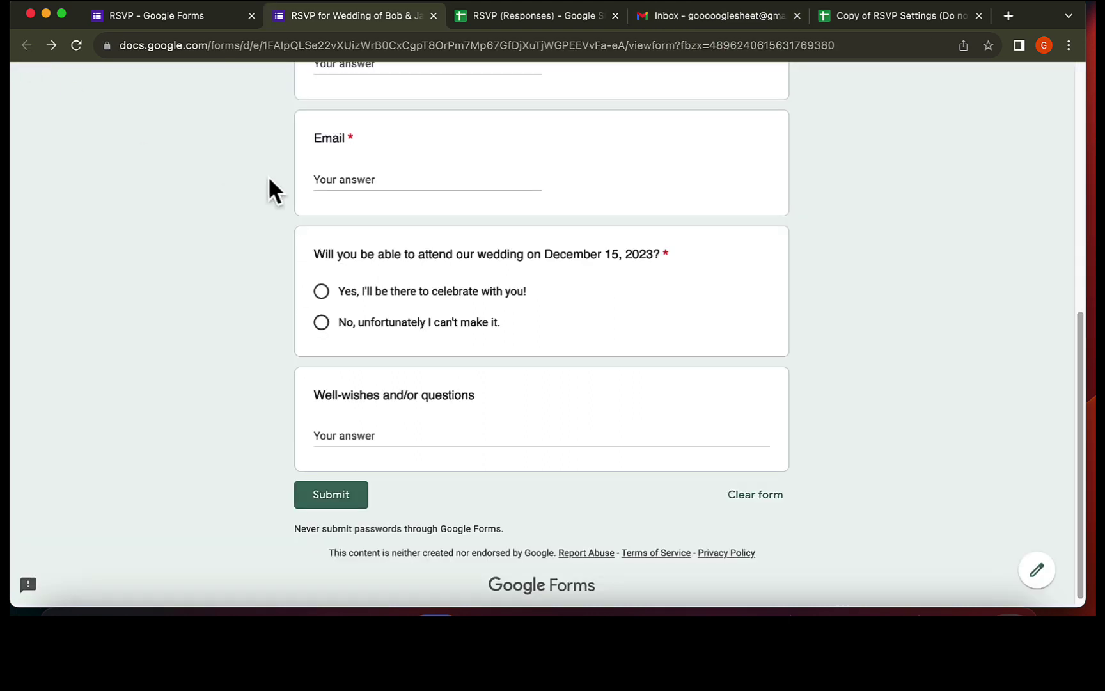
- Enter the guest's name and e-mail, choose 'No, unfortunately I can't make it.', and submit
scroll(309, 198, up, 5)
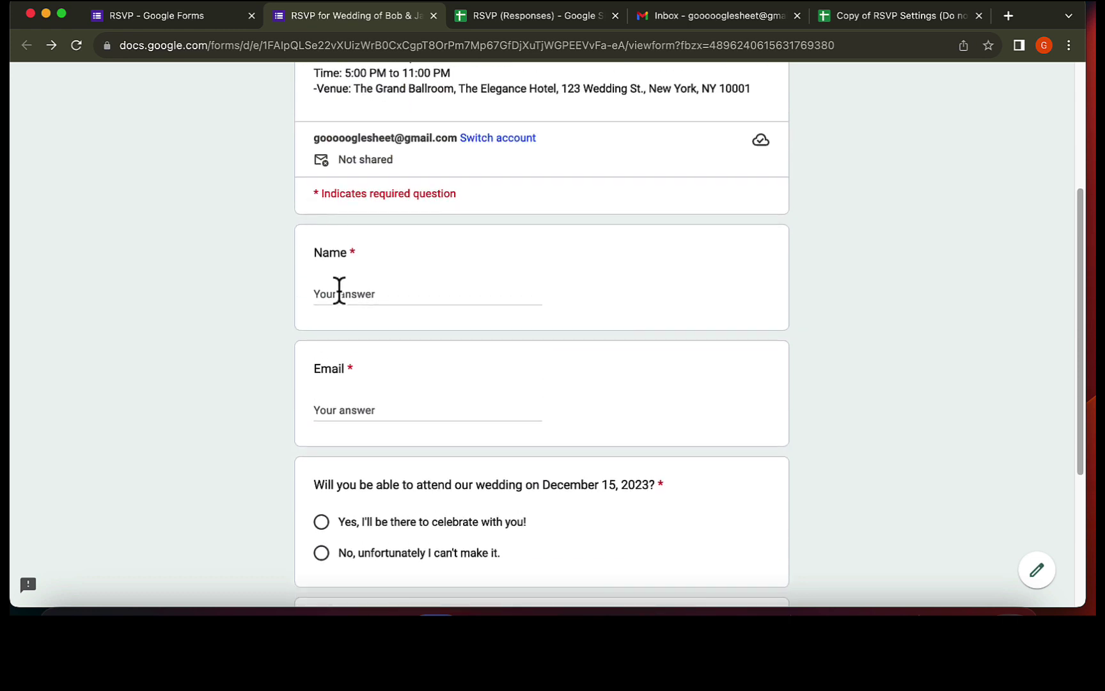
click(359, 297)
text(Harry)
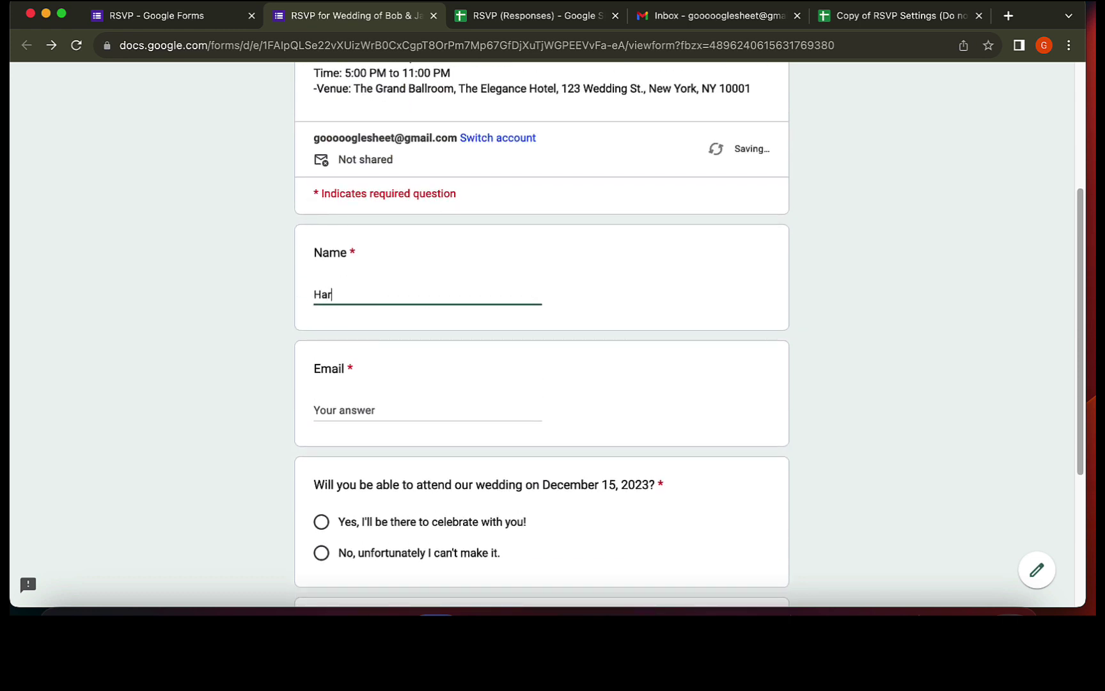
click(327, 411)
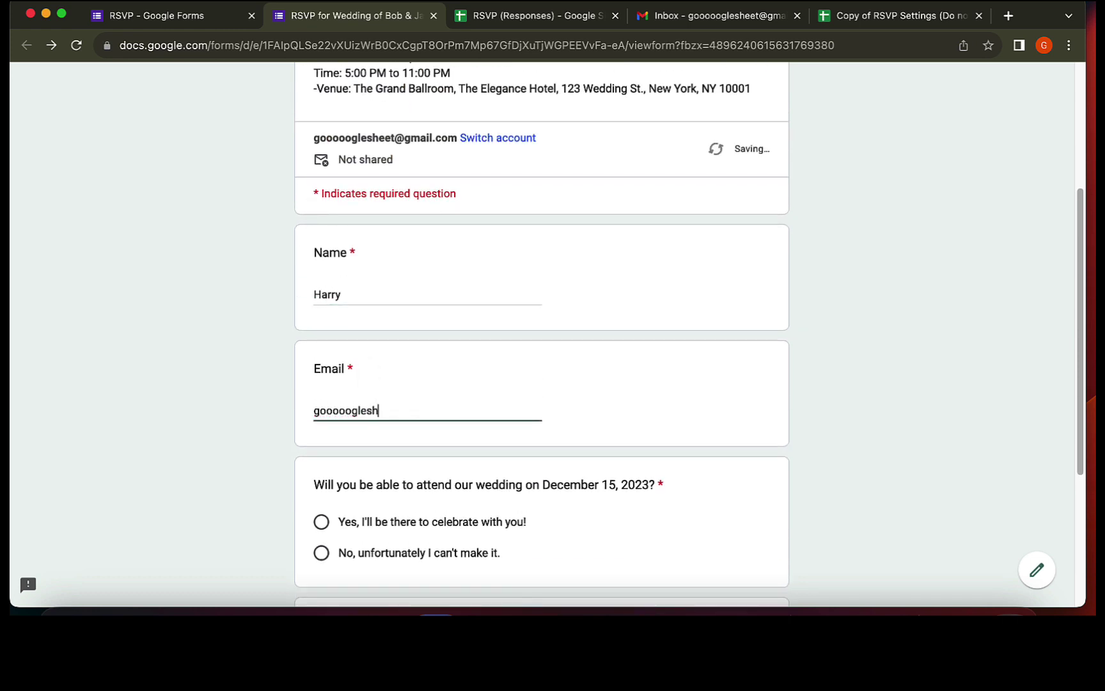
scroll(318, 458, down, 4)
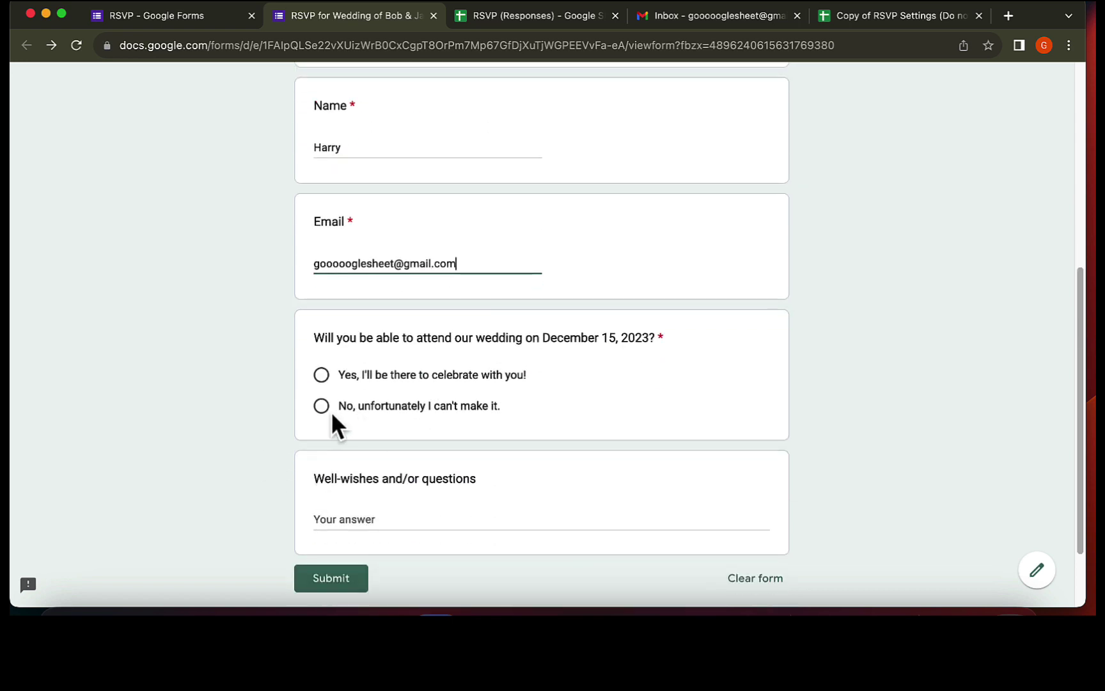
click(321, 408)
click(348, 579)
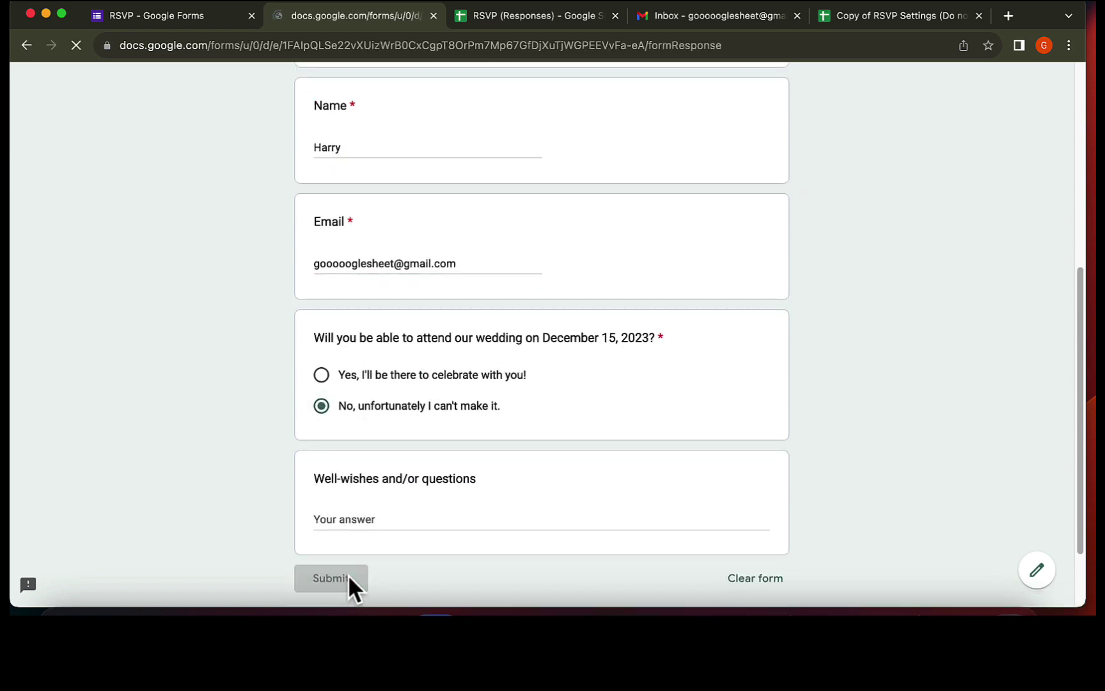
- Check that row 3 of RSVP (Responses) holds the declining guest's submission
click(483, 16)
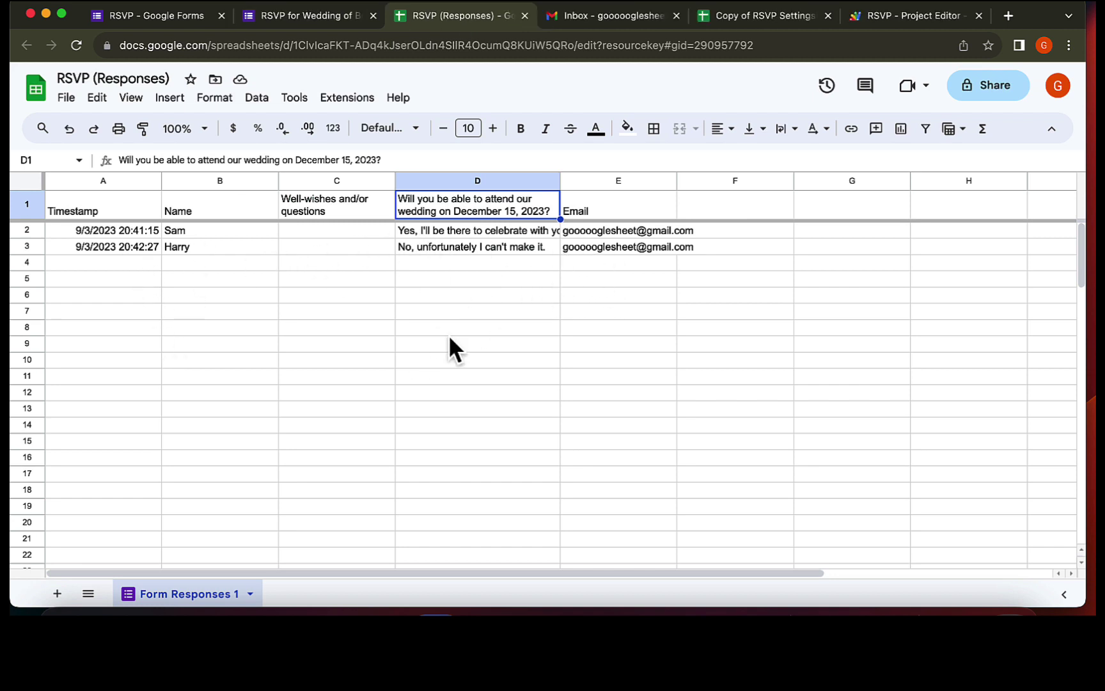
- Refresh Gmail and read the 'We'll Miss You: Your RSVP Is Noted' email, then return to the inbox
click(593, 18)
click(77, 45)
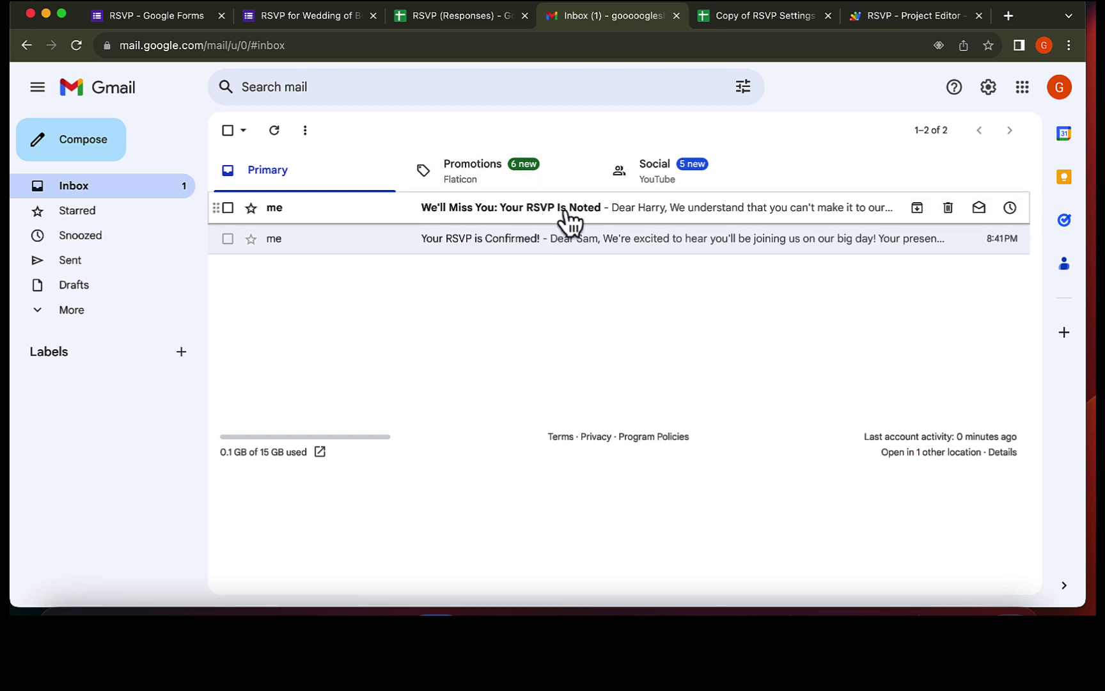
click(568, 220)
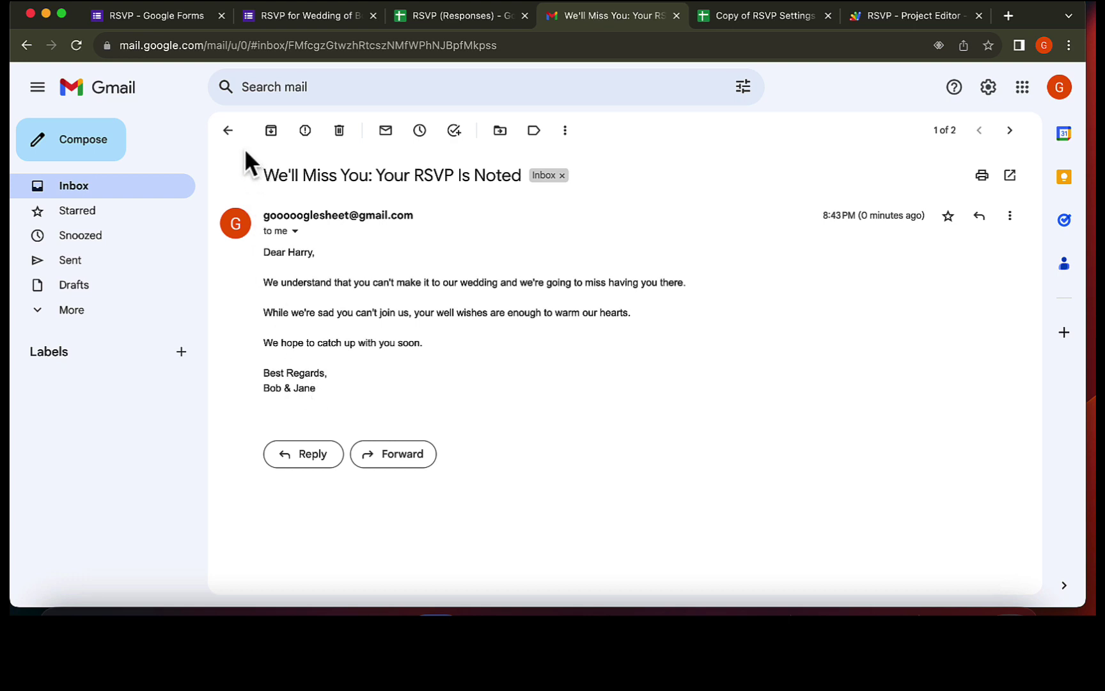
click(229, 131)
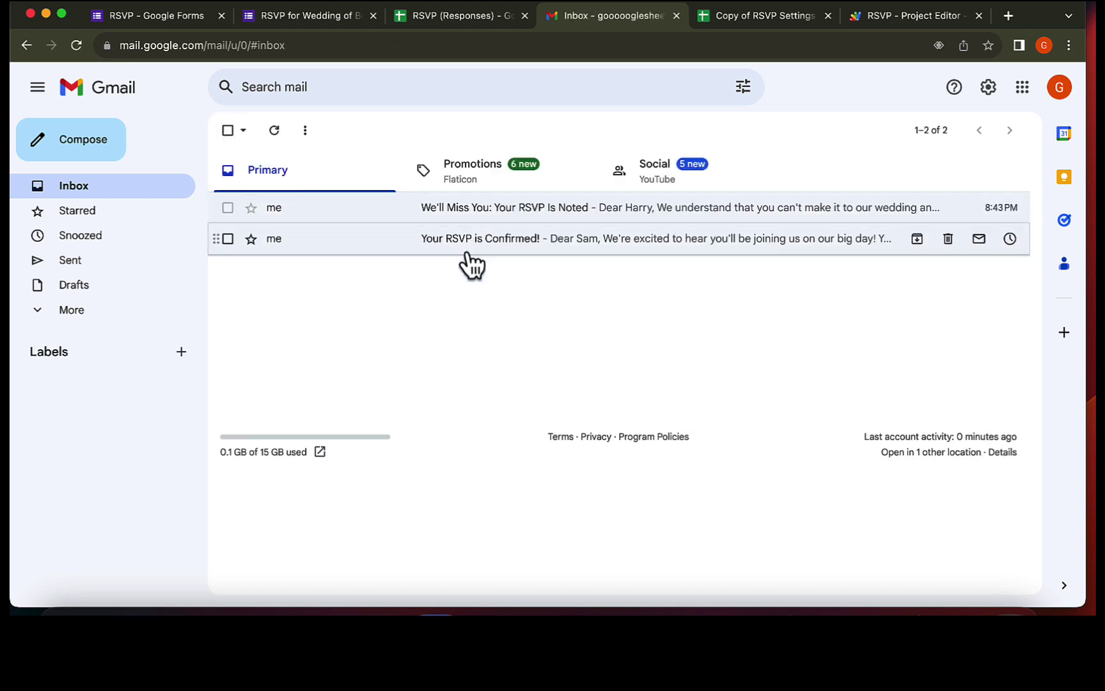